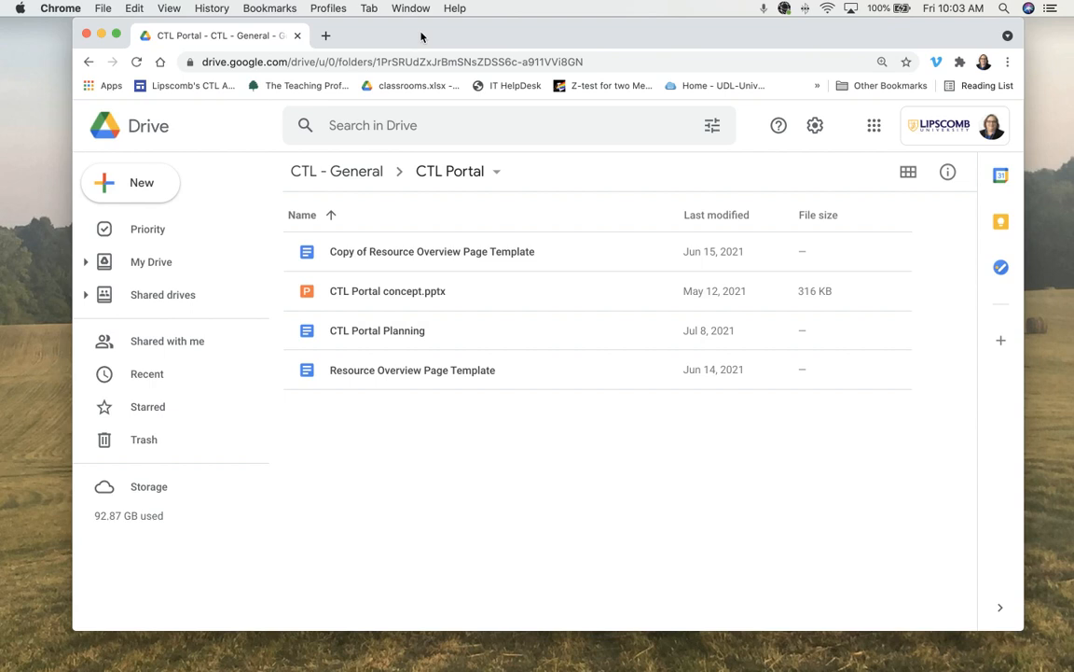
Create a blank Google Form in the CTL Portal folder.
{"action": "left_click_drag", "start_coordinate": [421, 35], "coordinate": [429, 43]}
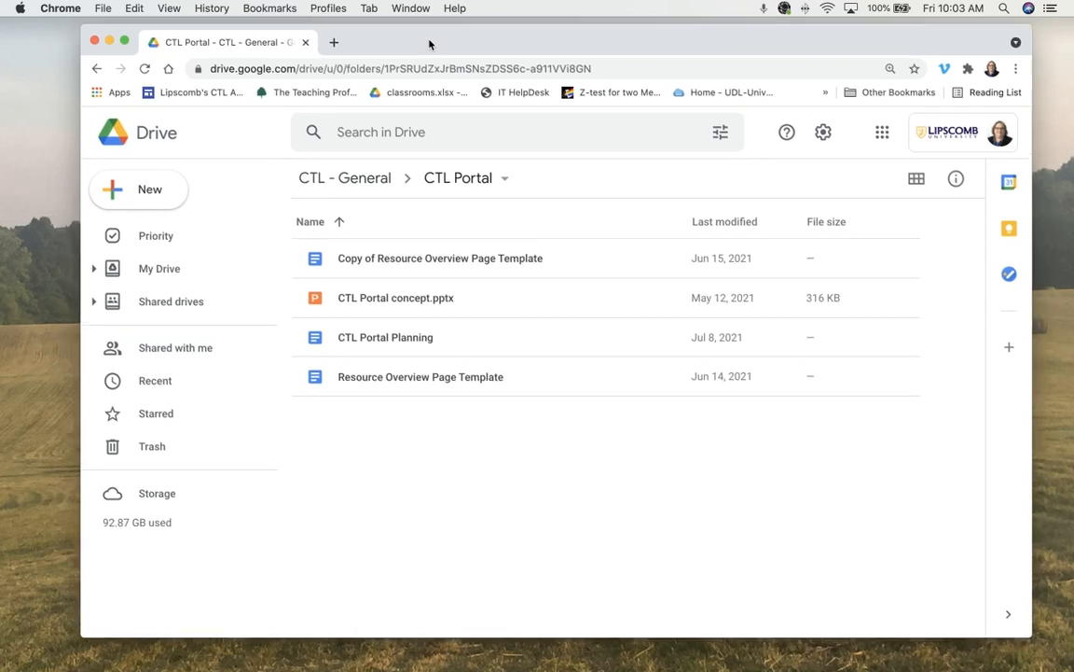
{"action": "left_click", "coordinate": [131, 191]}
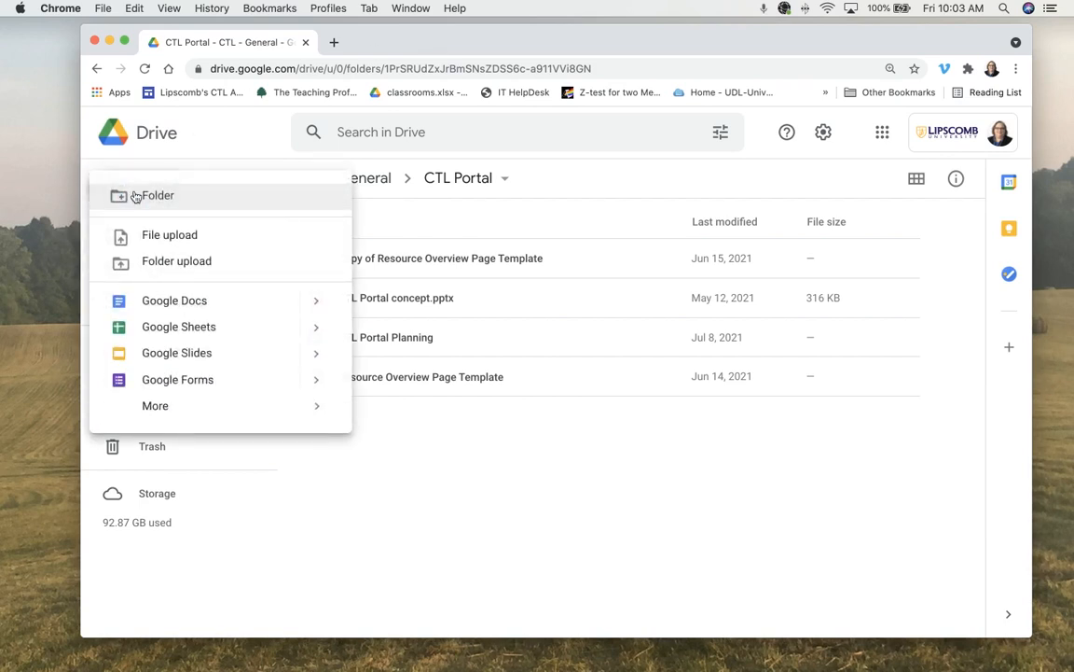
{"action": "left_click", "coordinate": [212, 382]}
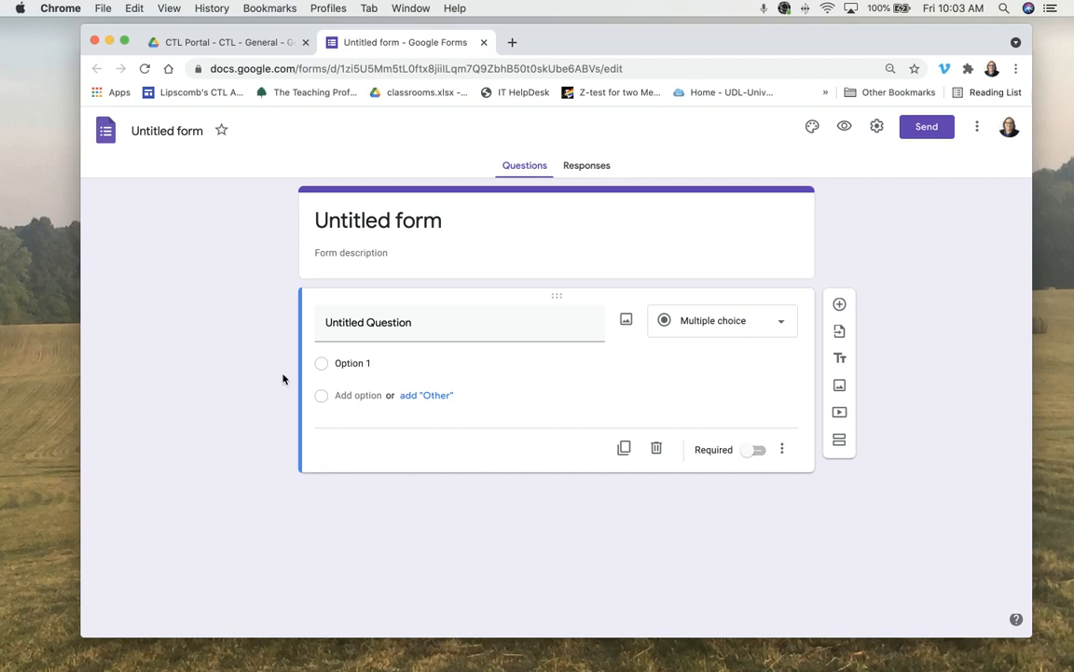
Upload CTL-2-color.png from the CTL logos folder as the form's header image.
{"action": "left_click", "coordinate": [813, 129]}
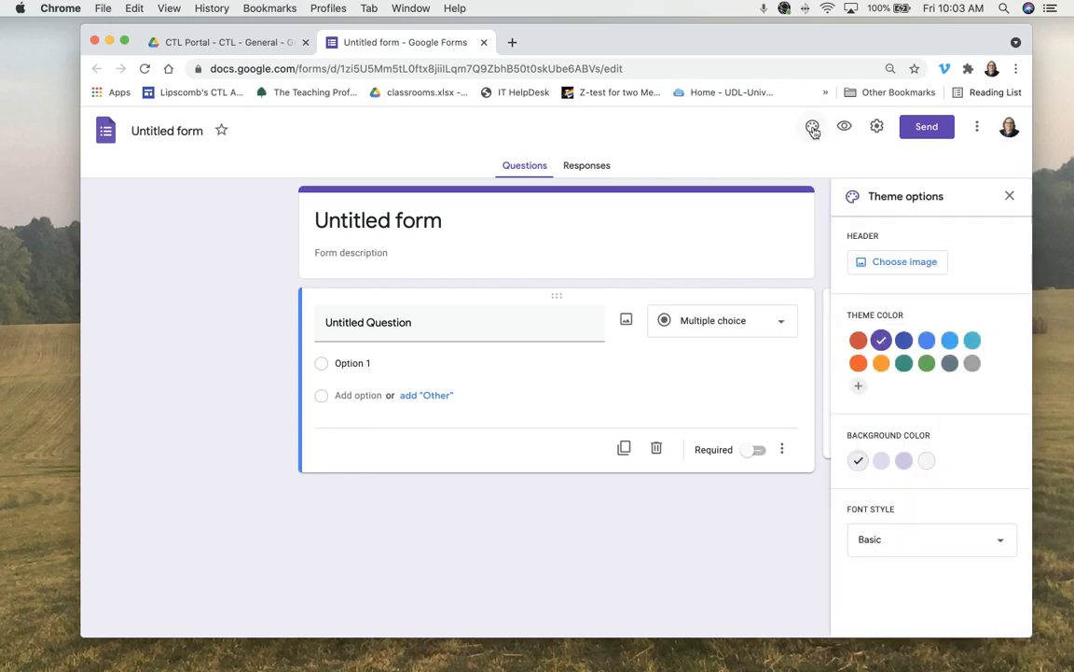
{"action": "left_click", "coordinate": [902, 263]}
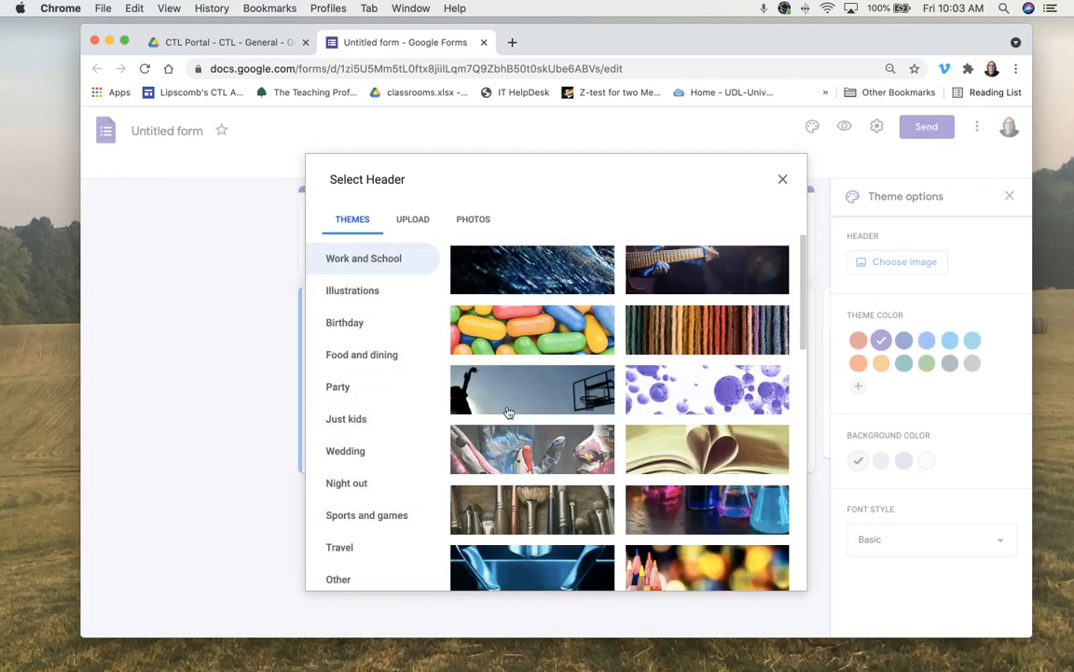
{"action": "left_click", "coordinate": [410, 222]}
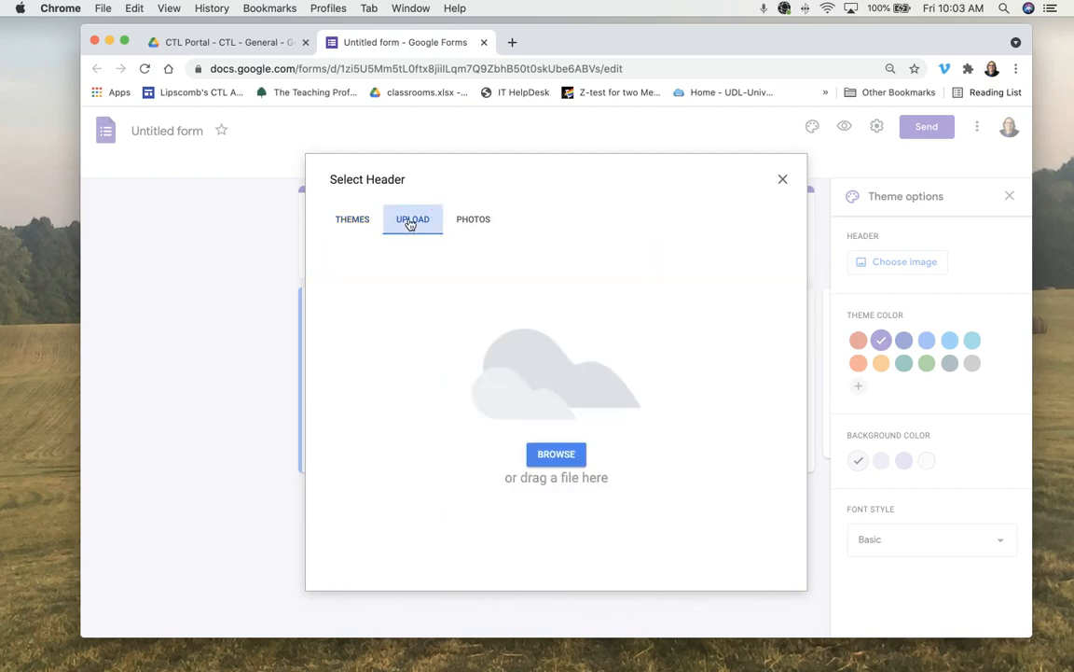
{"action": "left_click", "coordinate": [553, 453]}
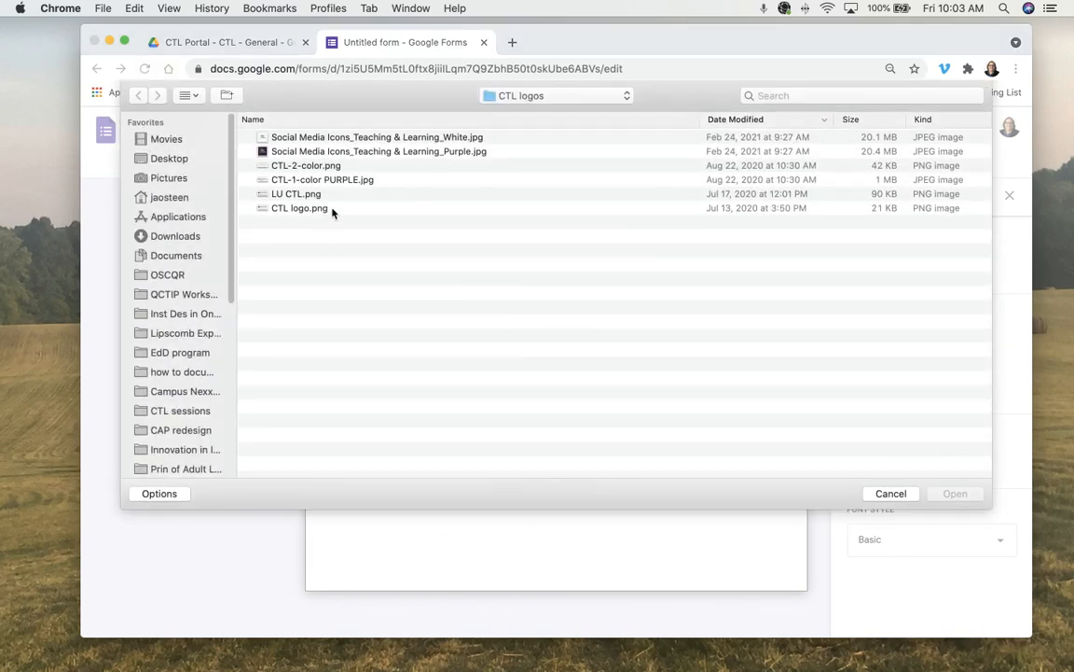
{"action": "left_click", "coordinate": [275, 167]}
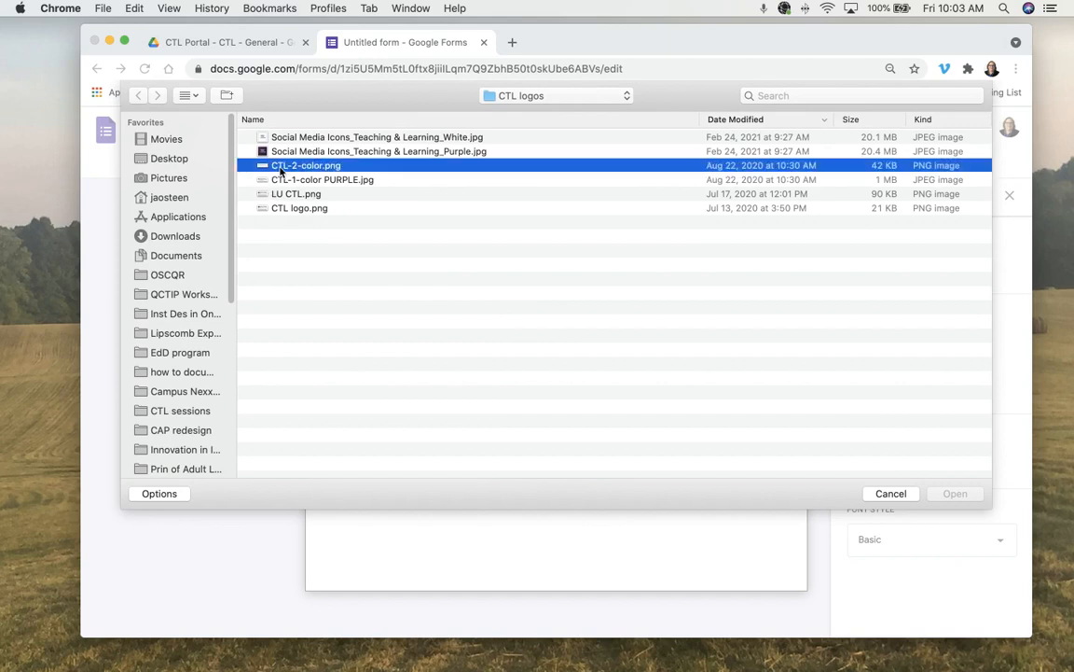
{"action": "left_click", "coordinate": [951, 495]}
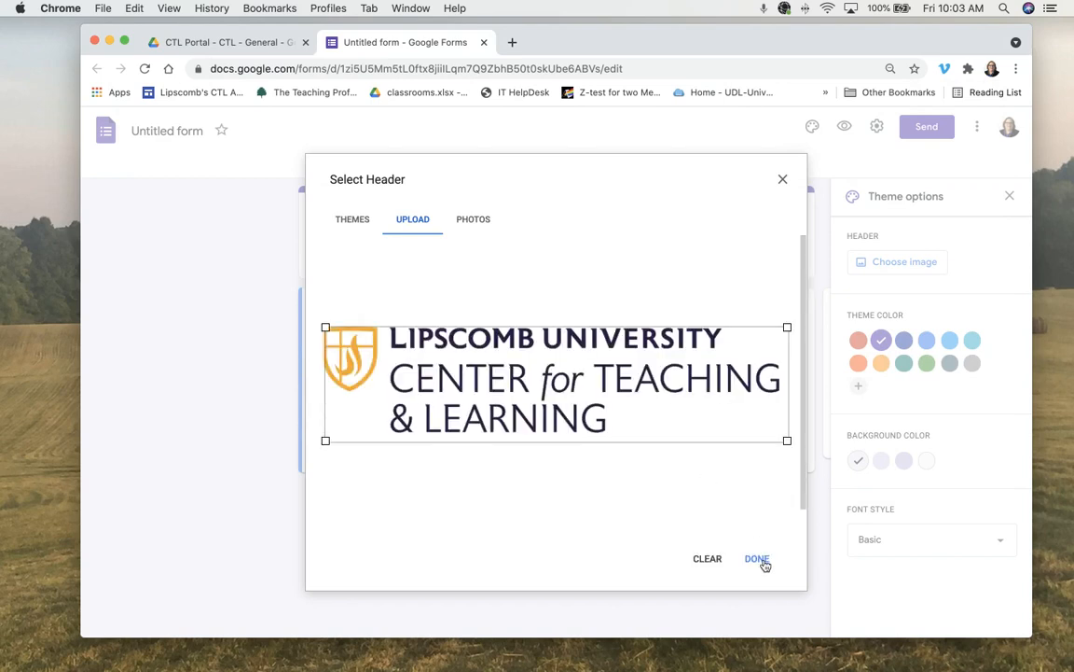
{"action": "left_click", "coordinate": [763, 562]}
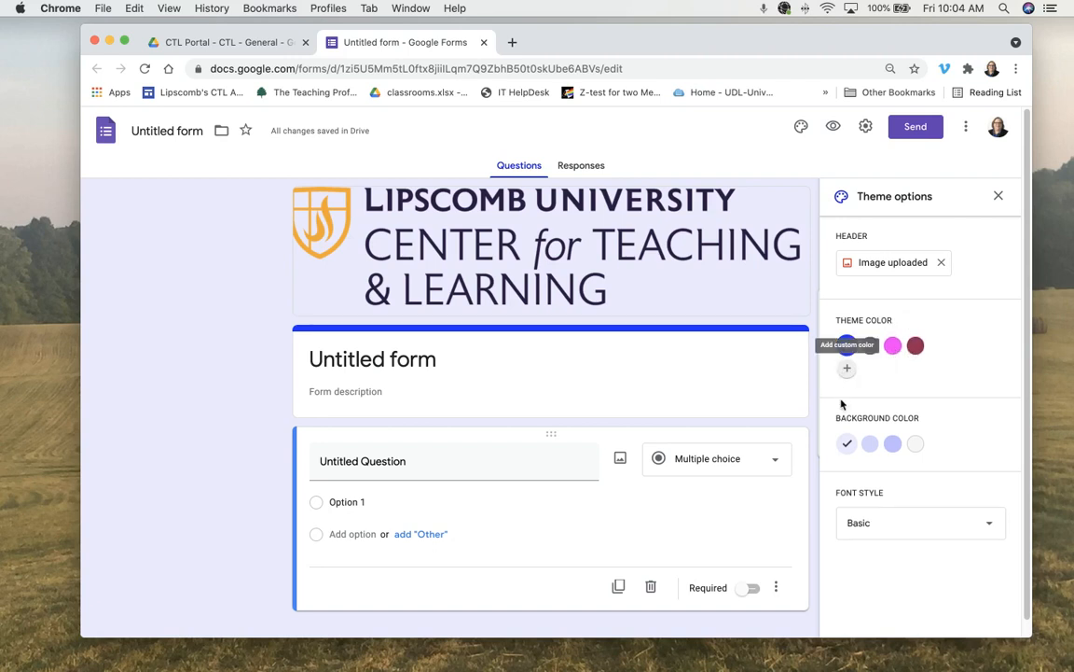
Examine the theme's color and font style choices, then close the theme options.
{"action": "scroll", "coordinate": [851, 418], "scroll_direction": "down", "scroll_amount": 1}
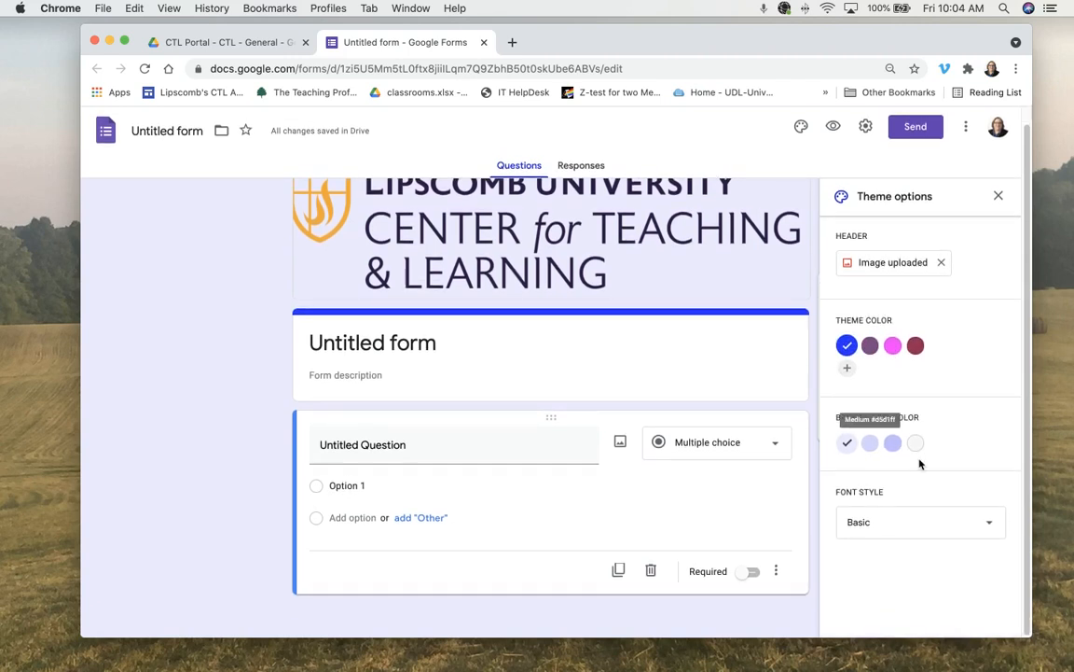
{"action": "left_click", "coordinate": [989, 527]}
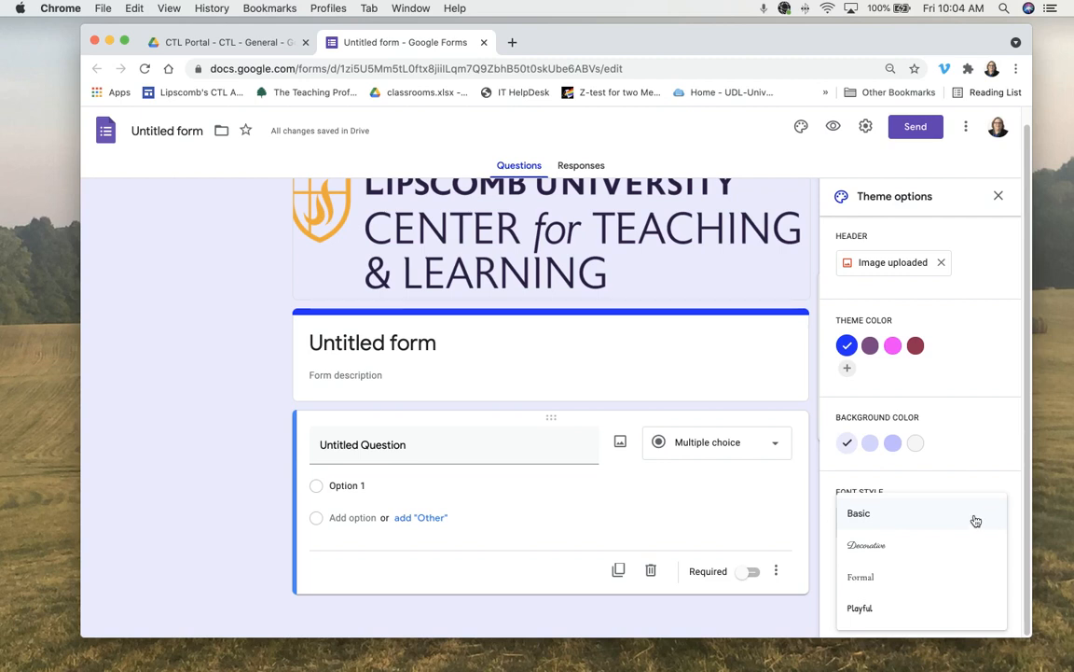
{"action": "left_click", "coordinate": [962, 473]}
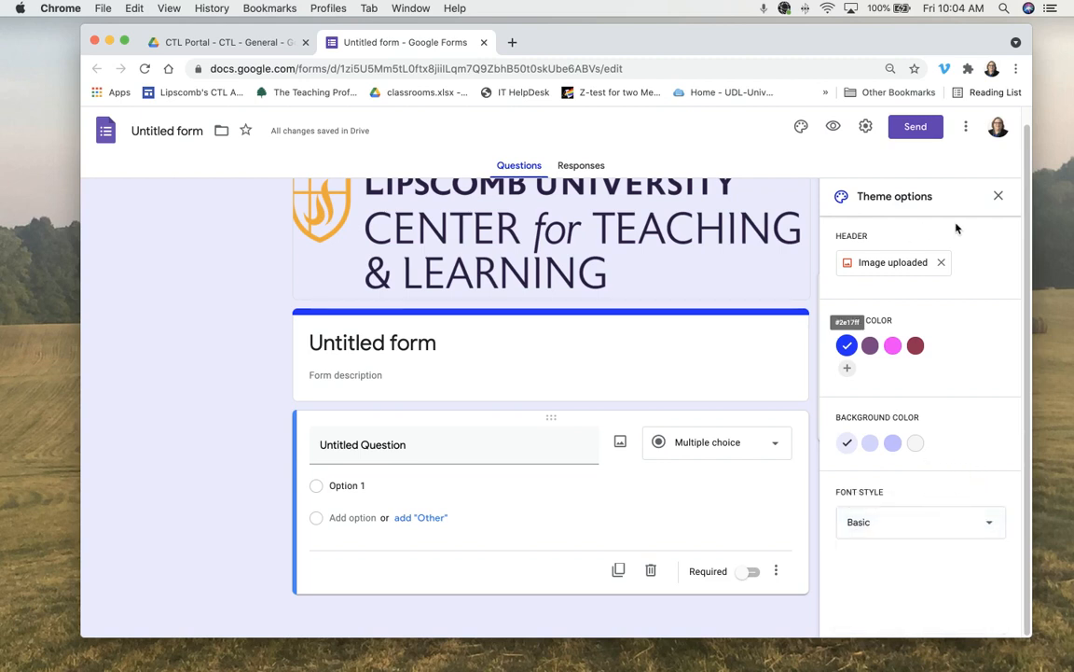
{"action": "left_click", "coordinate": [1004, 198]}
{"action": "scroll", "coordinate": [894, 272], "scroll_direction": "up", "scroll_amount": 1}
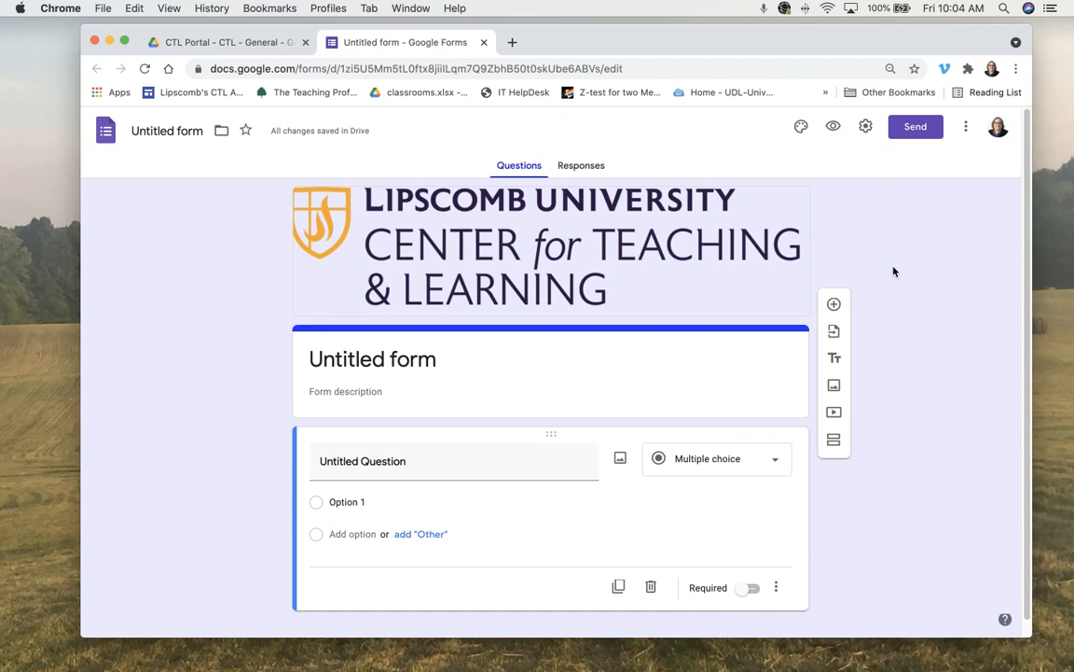
In the form settings, keep email collection off and remove the restriction to users in Lipscomb University and its trusted organizations.
{"action": "left_click", "coordinate": [865, 128]}
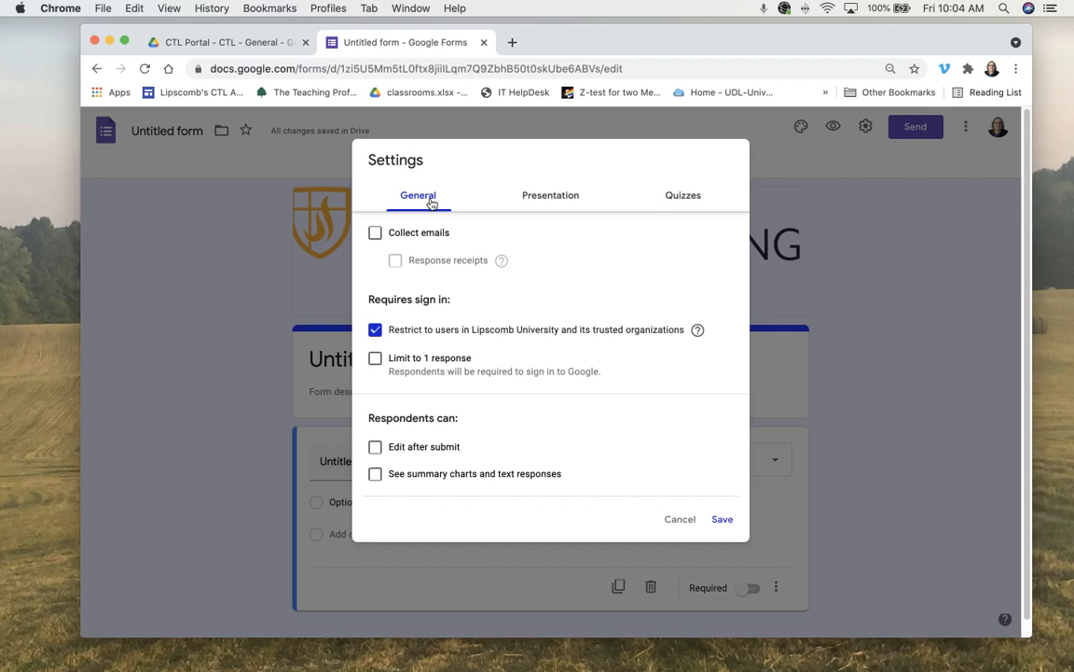
{"action": "left_click", "coordinate": [376, 235]}
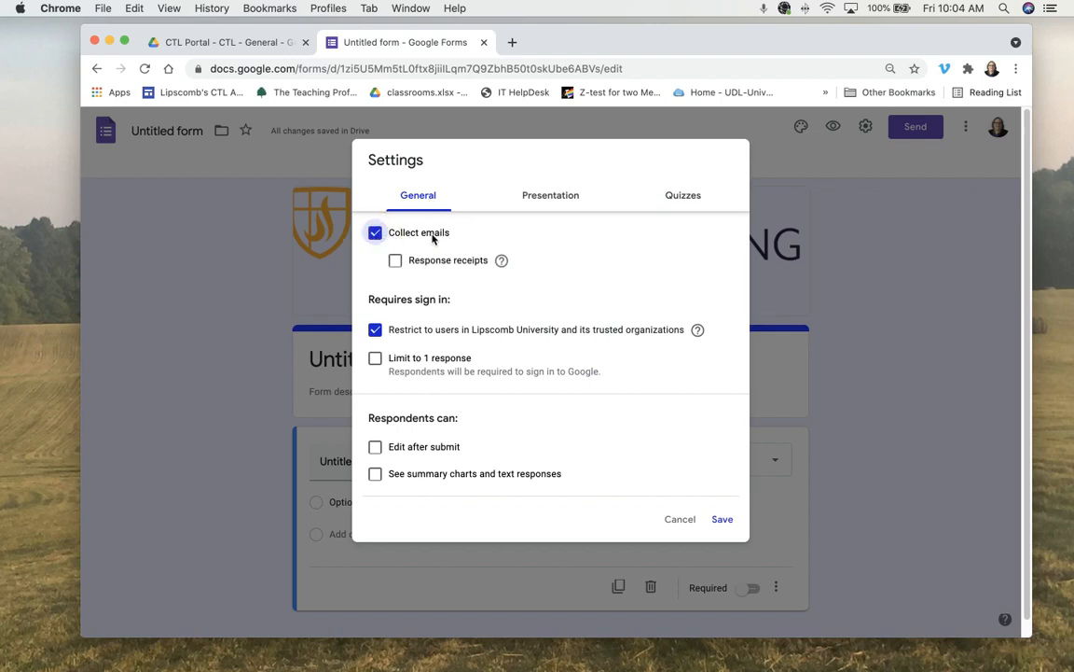
{"action": "left_click", "coordinate": [375, 236]}
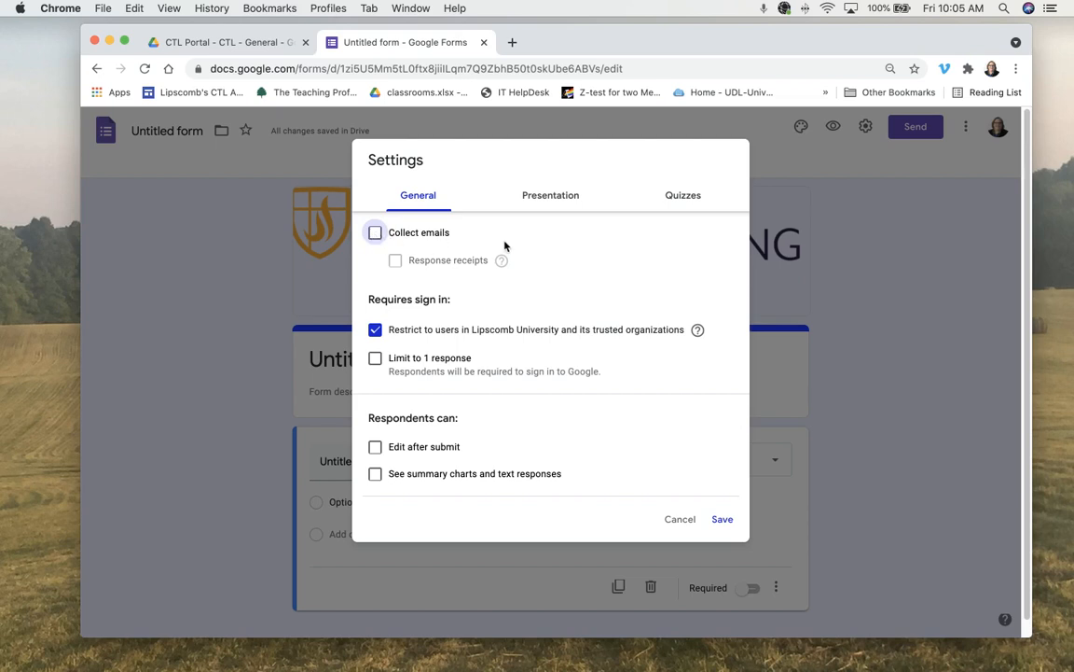
{"action": "mouse_move", "coordinate": [510, 289]}
{"action": "scroll", "coordinate": [509, 288], "scroll_direction": "down", "scroll_amount": 1}
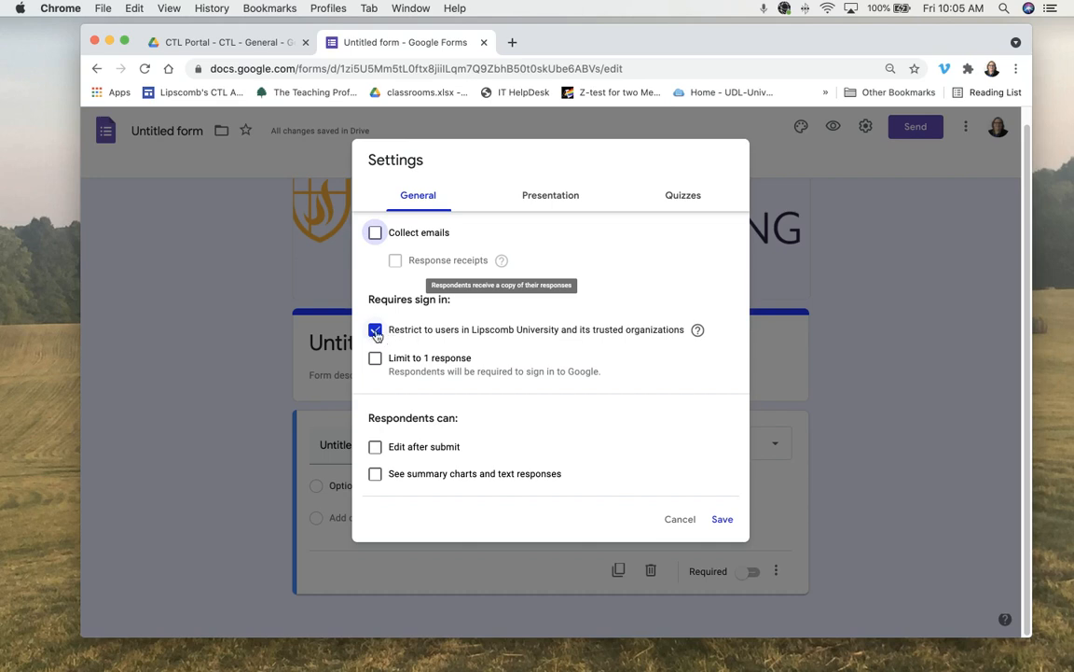
{"action": "left_click", "coordinate": [376, 332]}
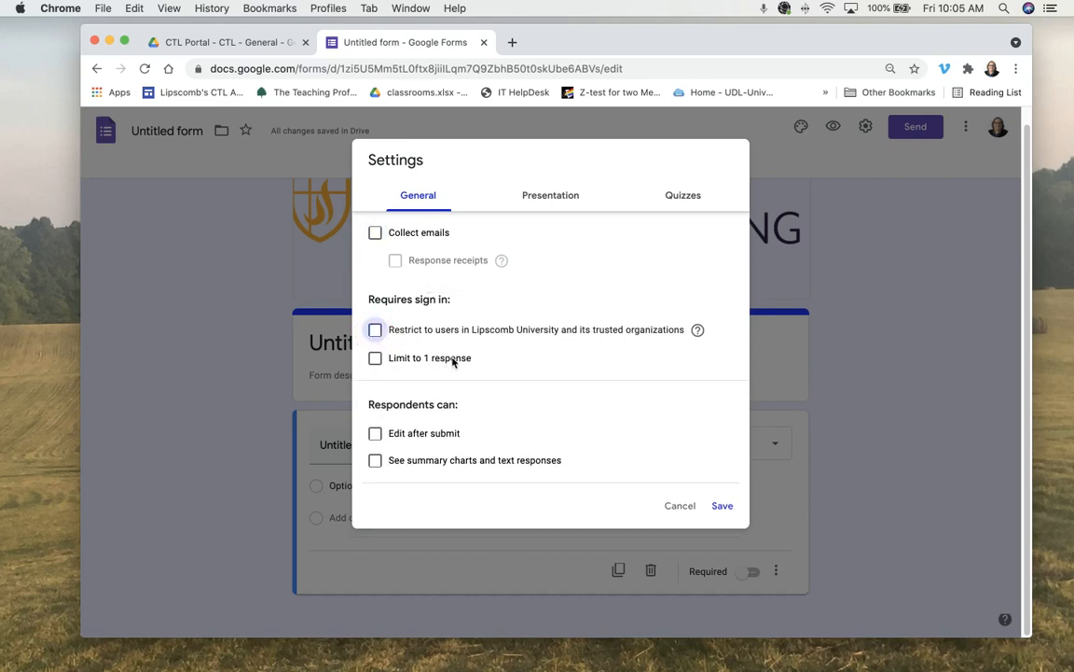
Try the limit to 1 response and the progress bar settings, switching each off again.
{"action": "left_click", "coordinate": [376, 360]}
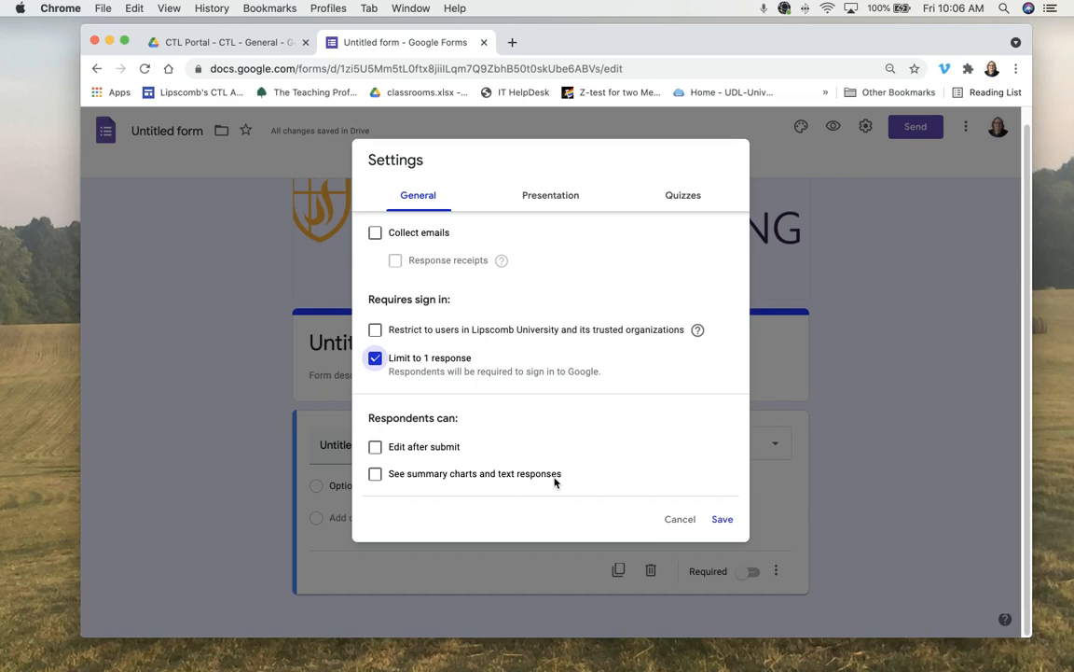
{"action": "left_click", "coordinate": [556, 197]}
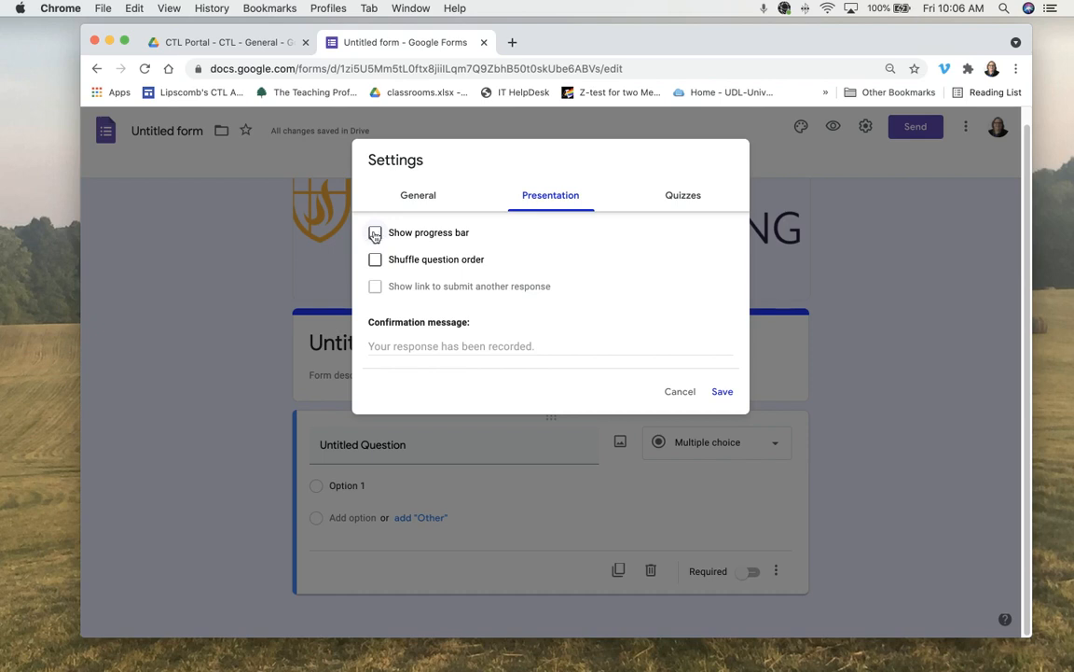
{"action": "left_click", "coordinate": [375, 235]}
{"action": "left_click", "coordinate": [376, 235]}
{"action": "left_click", "coordinate": [407, 198]}
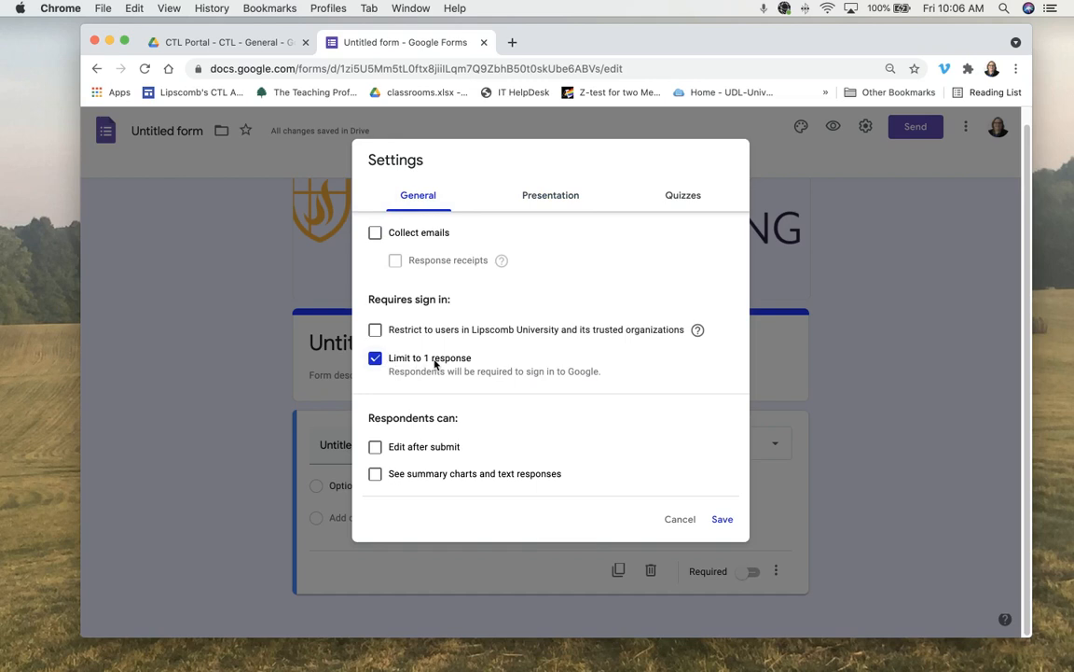
{"action": "left_click", "coordinate": [554, 198]}
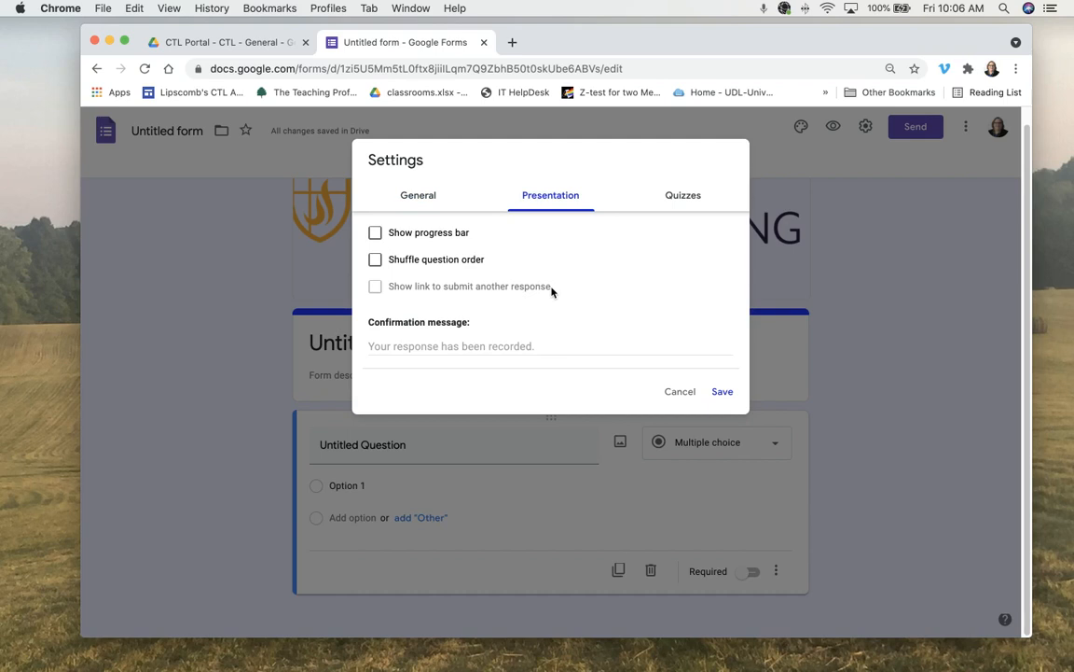
{"action": "left_click", "coordinate": [419, 194]}
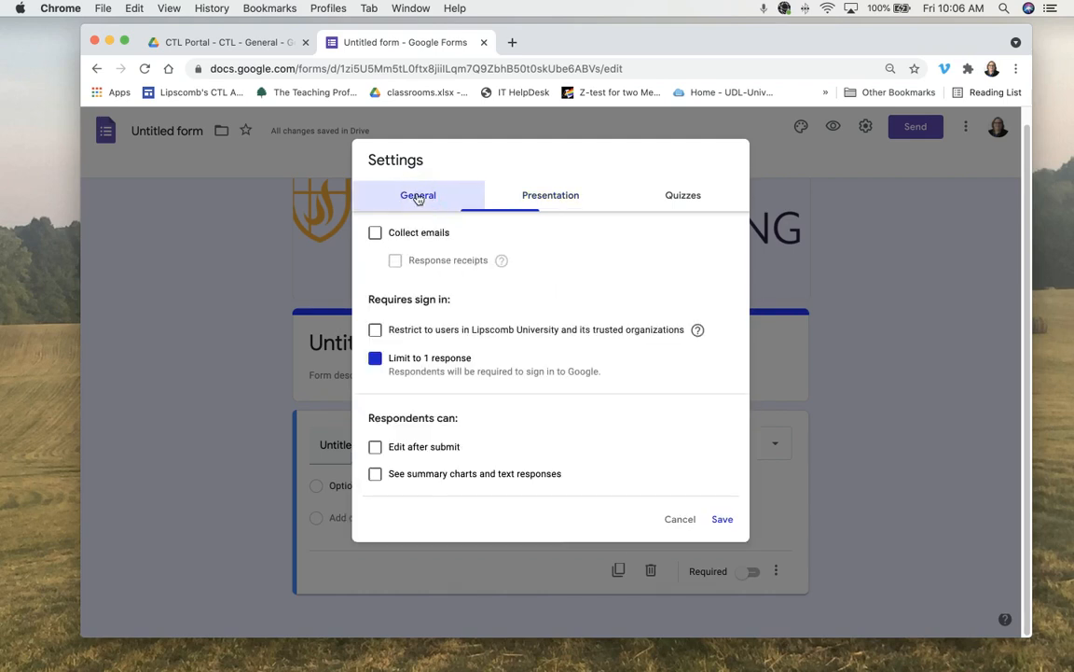
{"action": "left_click", "coordinate": [376, 360]}
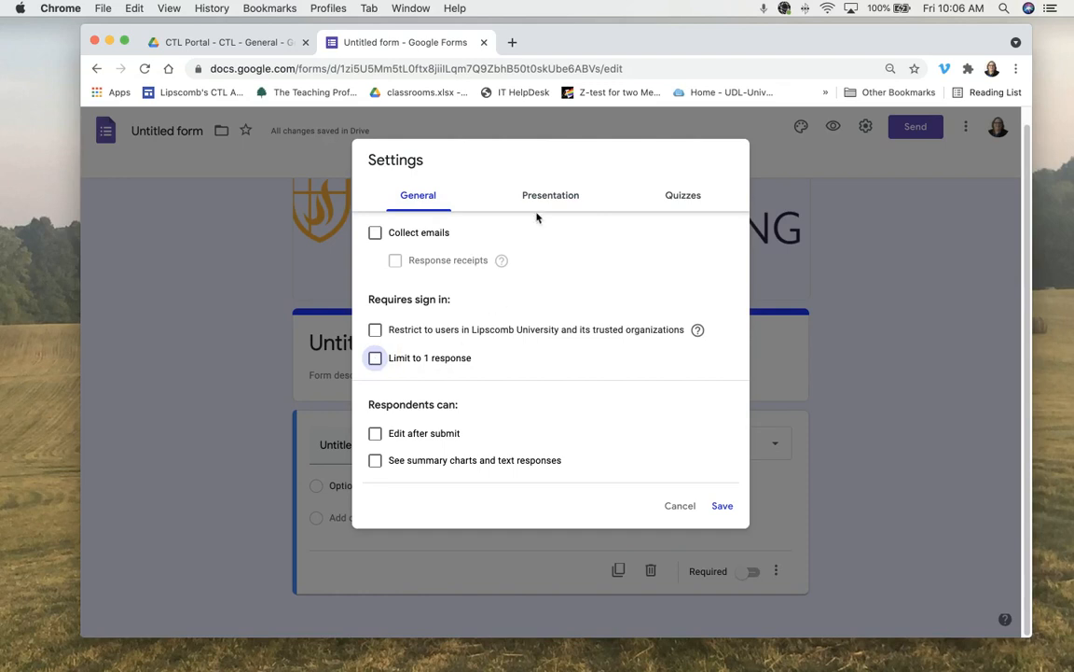
Turn off the link to submit another response and save the form settings.
{"action": "left_click", "coordinate": [541, 198]}
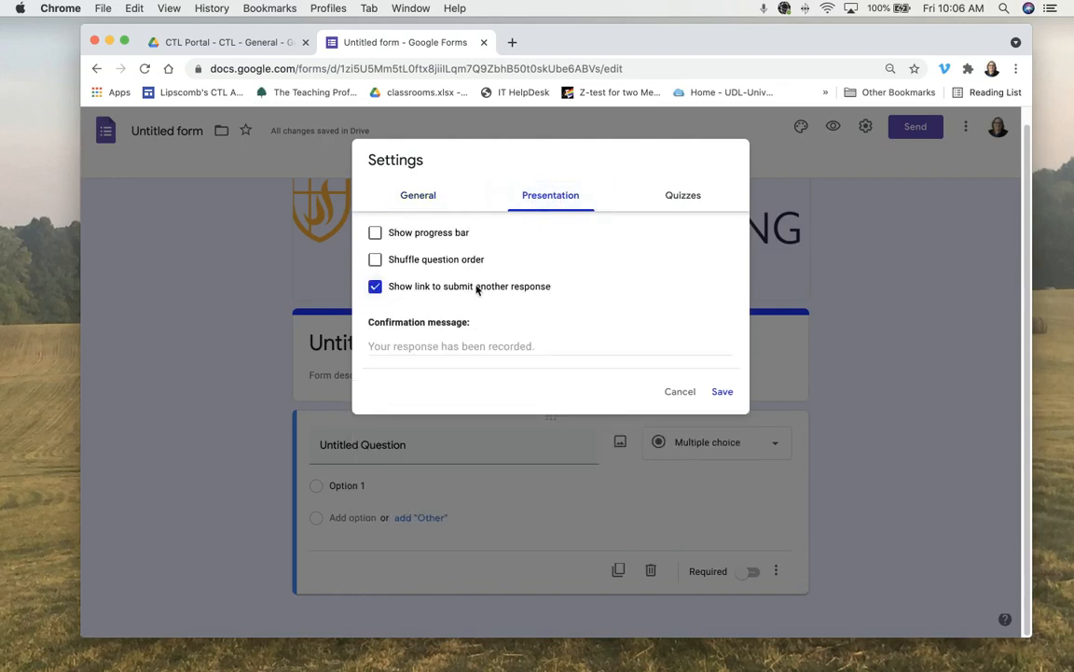
{"action": "left_click", "coordinate": [375, 289]}
{"action": "left_click", "coordinate": [466, 283]}
{"action": "left_click", "coordinate": [384, 288]}
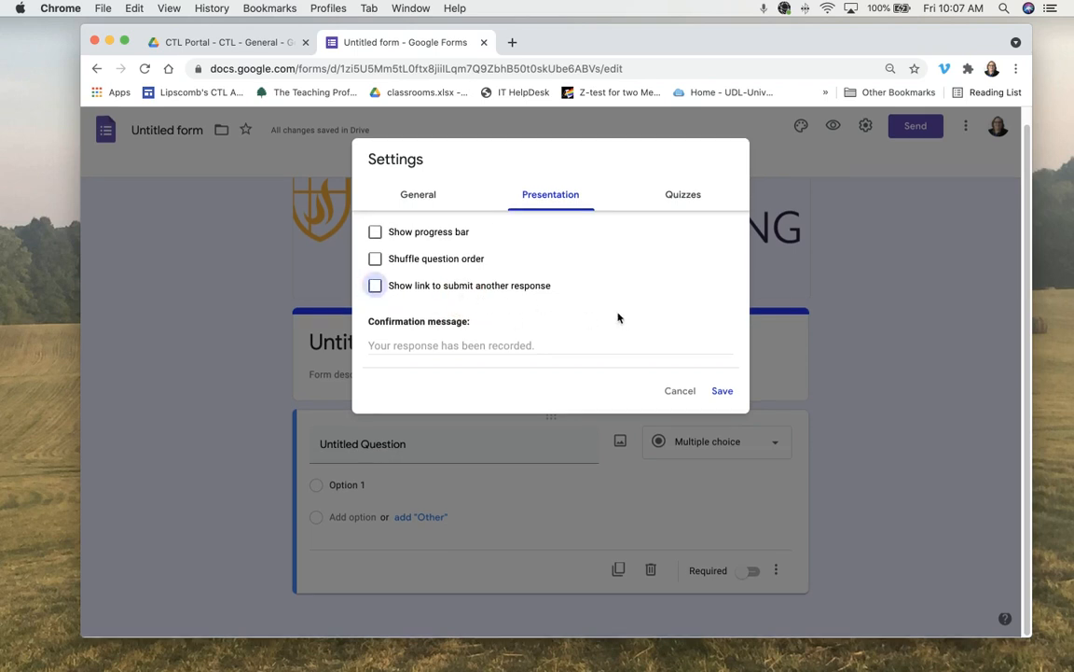
{"action": "key", "text": "Tab"}
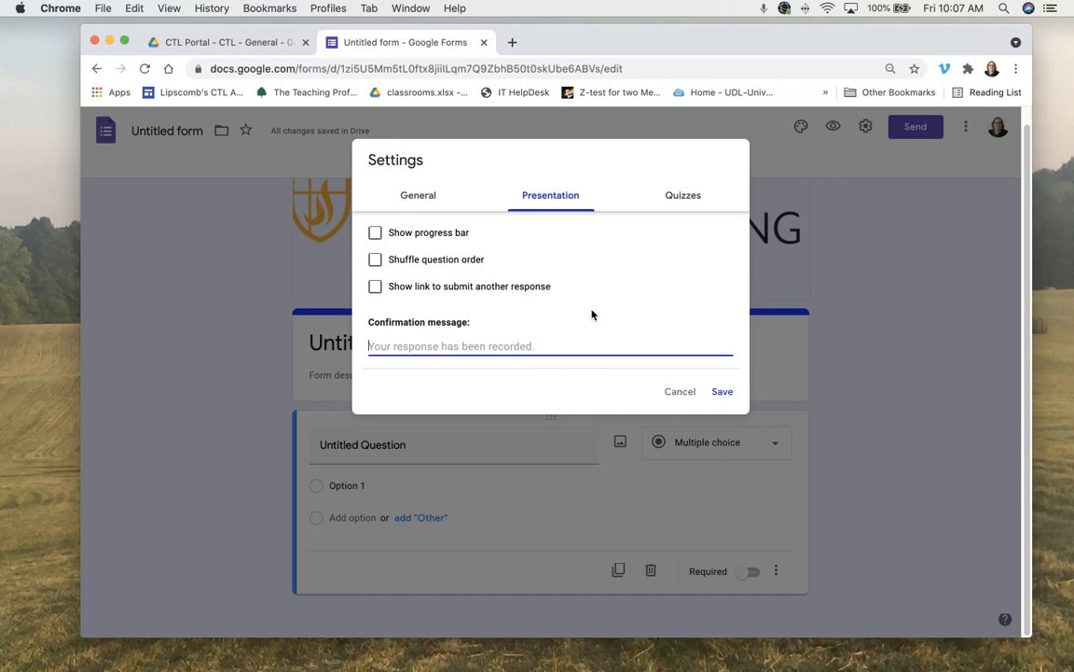
{"action": "left_click", "coordinate": [689, 197]}
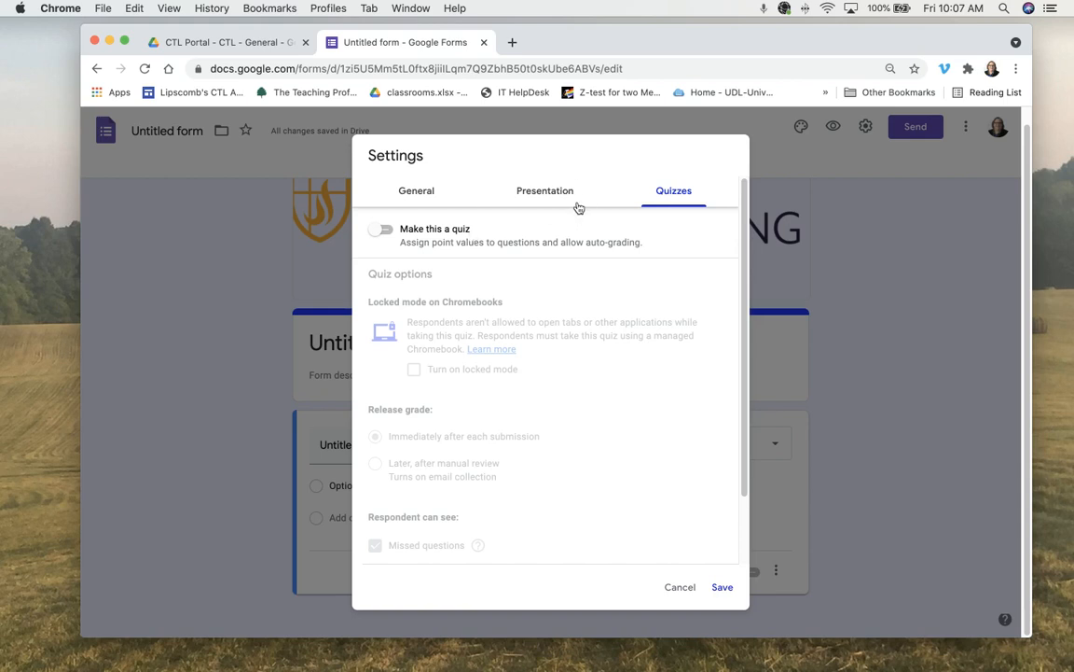
{"action": "left_click", "coordinate": [422, 197]}
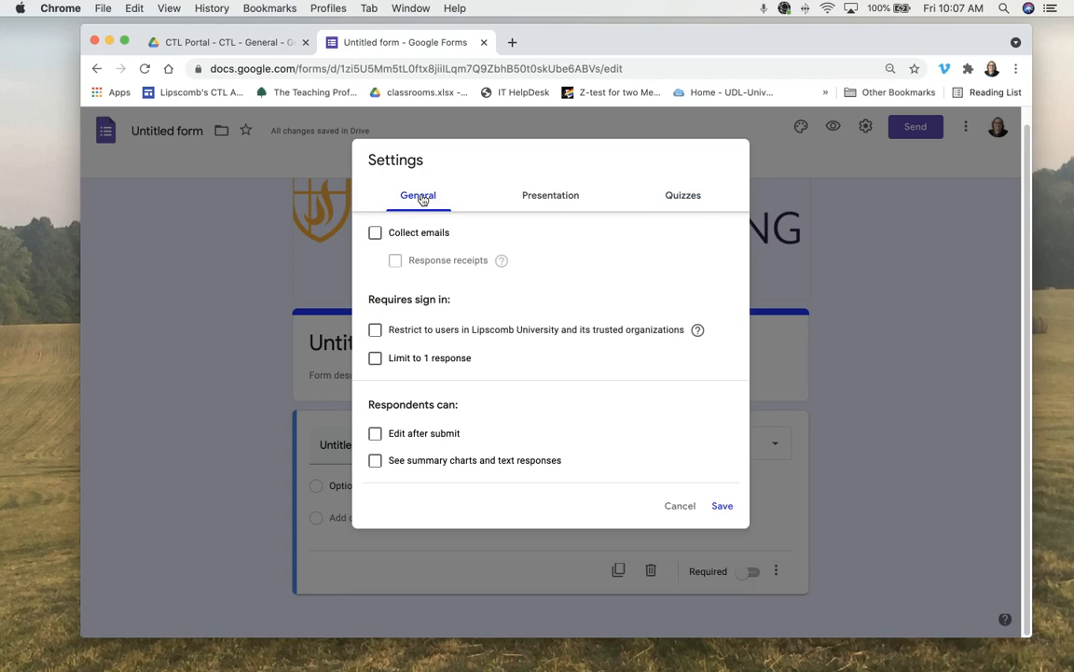
{"action": "left_click", "coordinate": [723, 507]}
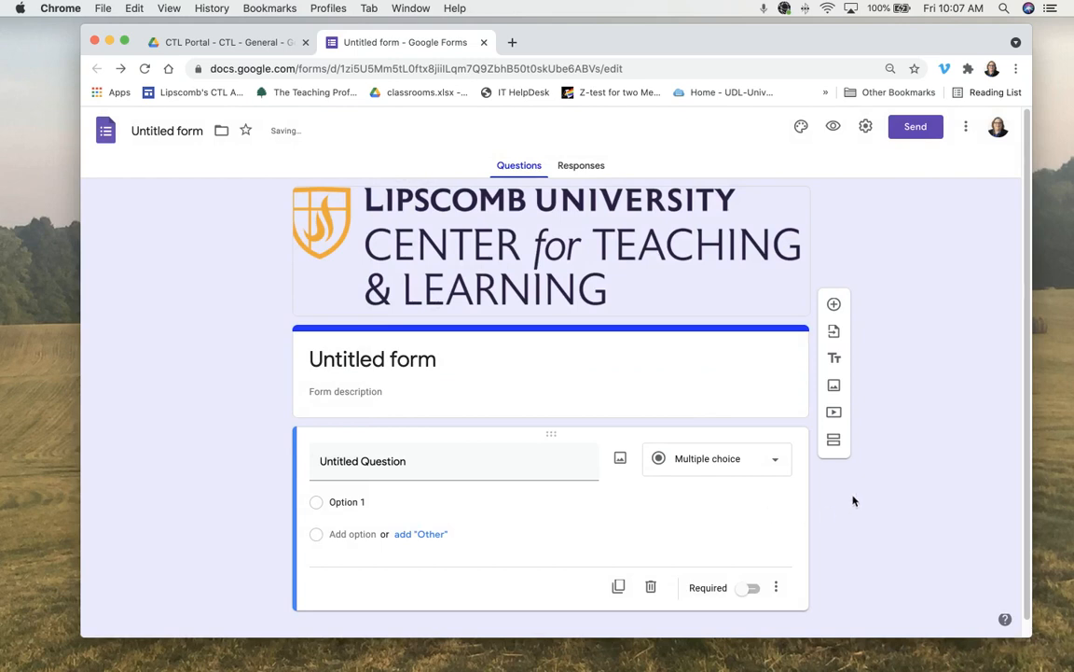
Set the form's title to "Student Feedback" and open the form description for editing.
{"action": "left_click", "coordinate": [381, 363]}
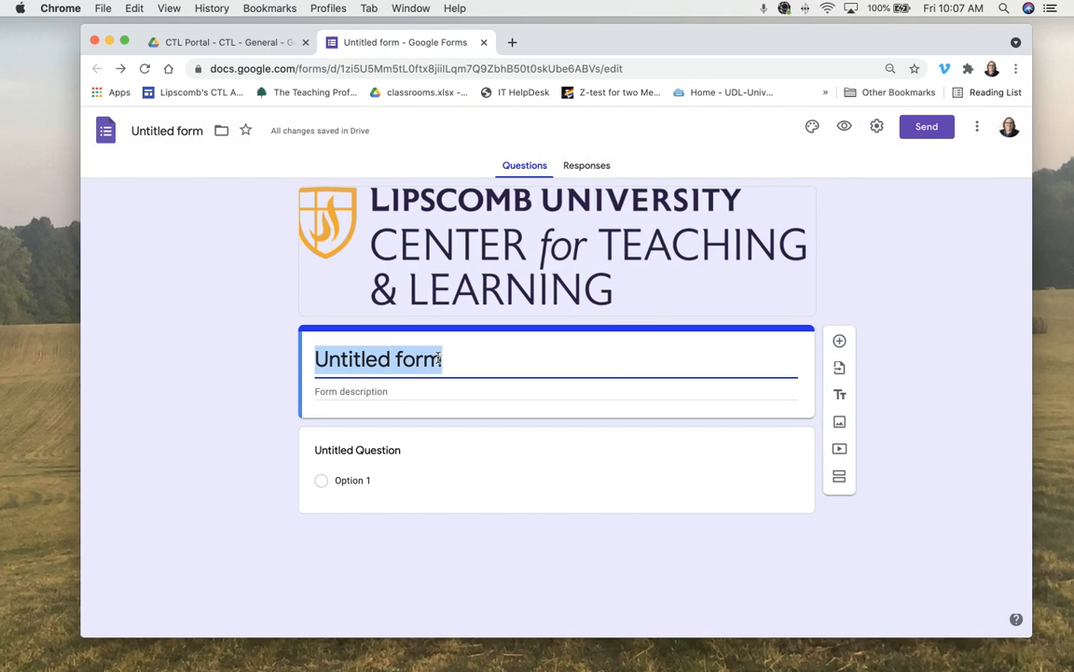
{"action": "type", "text": "Studen"}
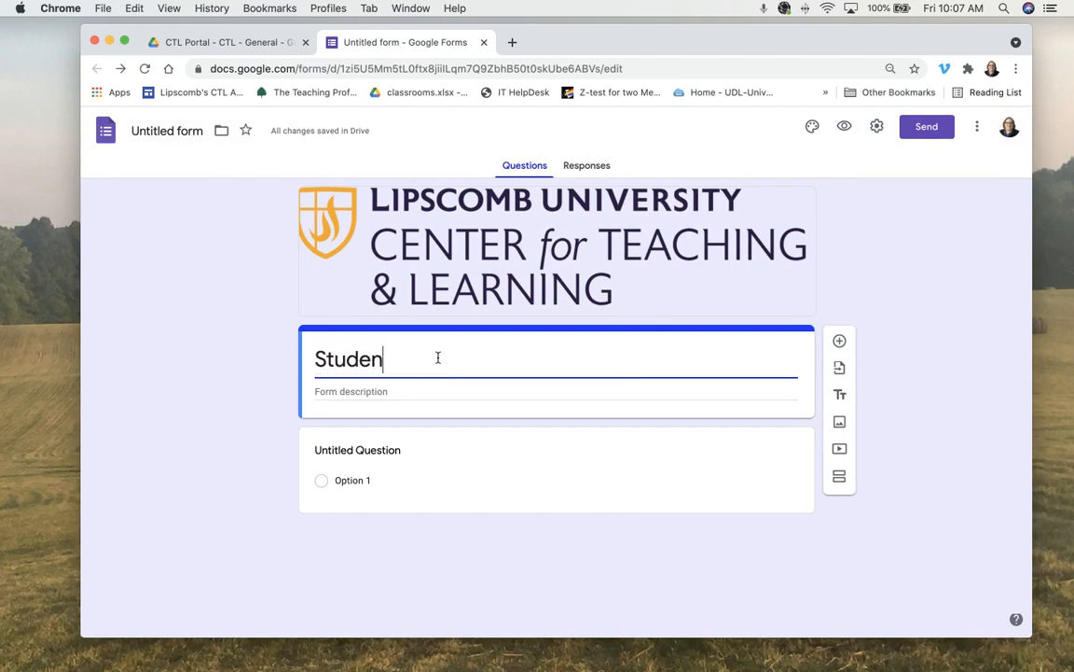
{"action": "type", "text": "t Feedback"}
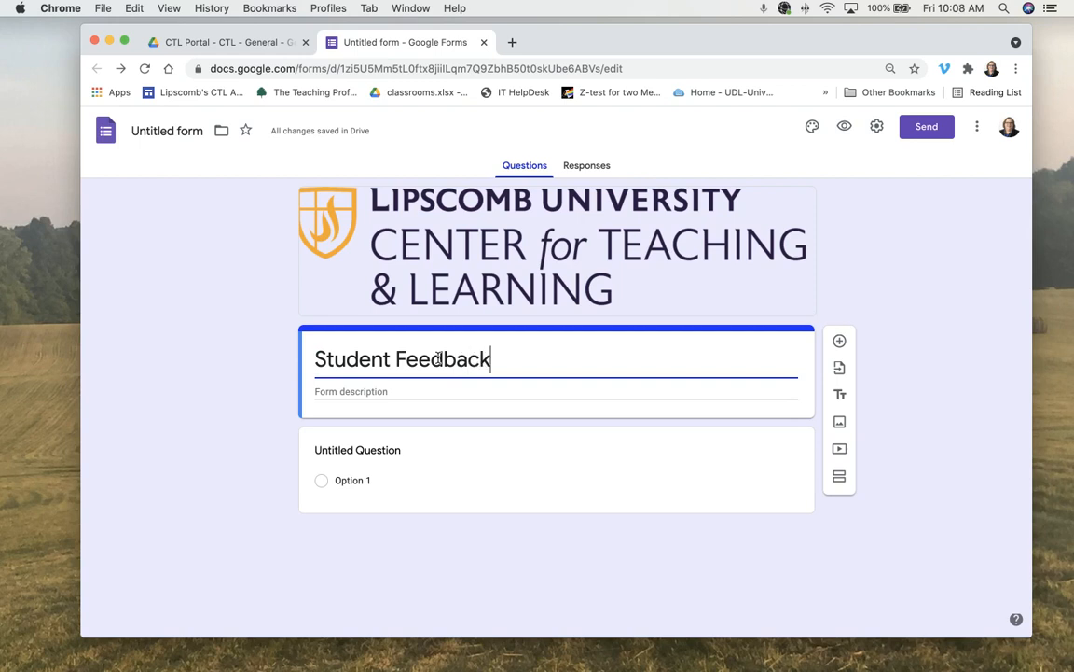
{"action": "left_click", "coordinate": [365, 391]}
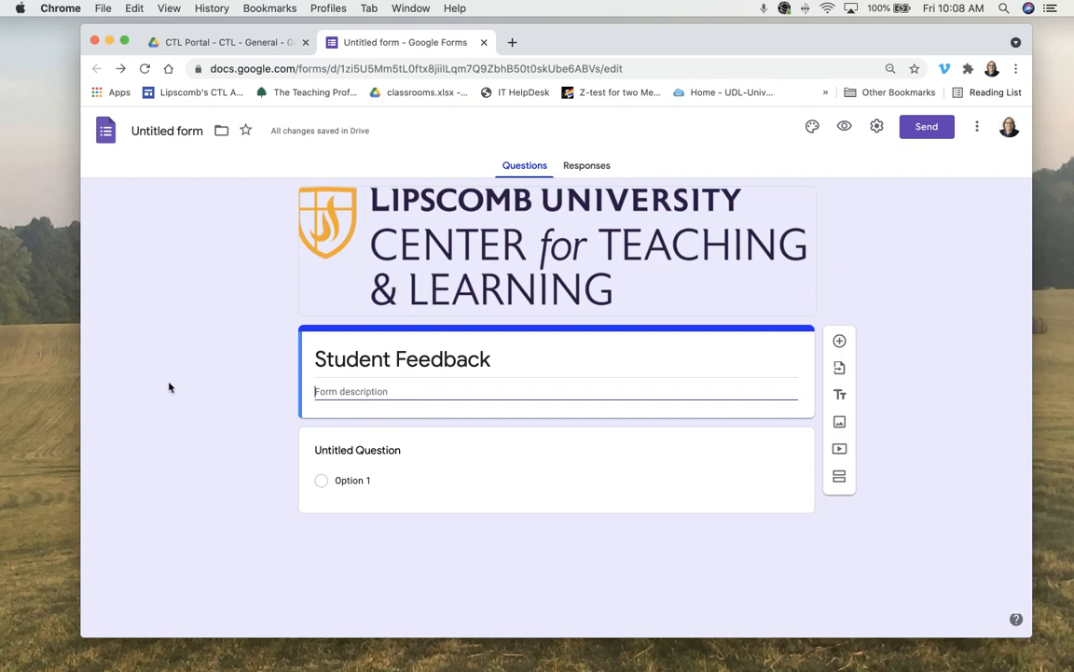
Preview the Student Feedback form as respondents see it, and close the preview to return to editing.
{"action": "left_click", "coordinate": [204, 399]}
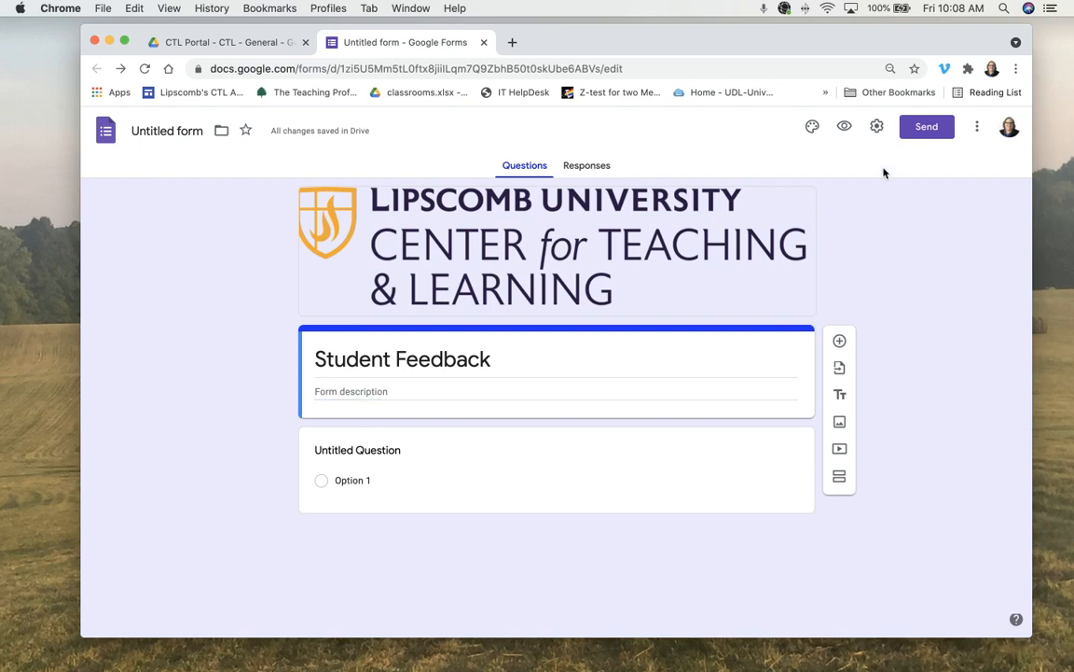
{"action": "left_click", "coordinate": [845, 128]}
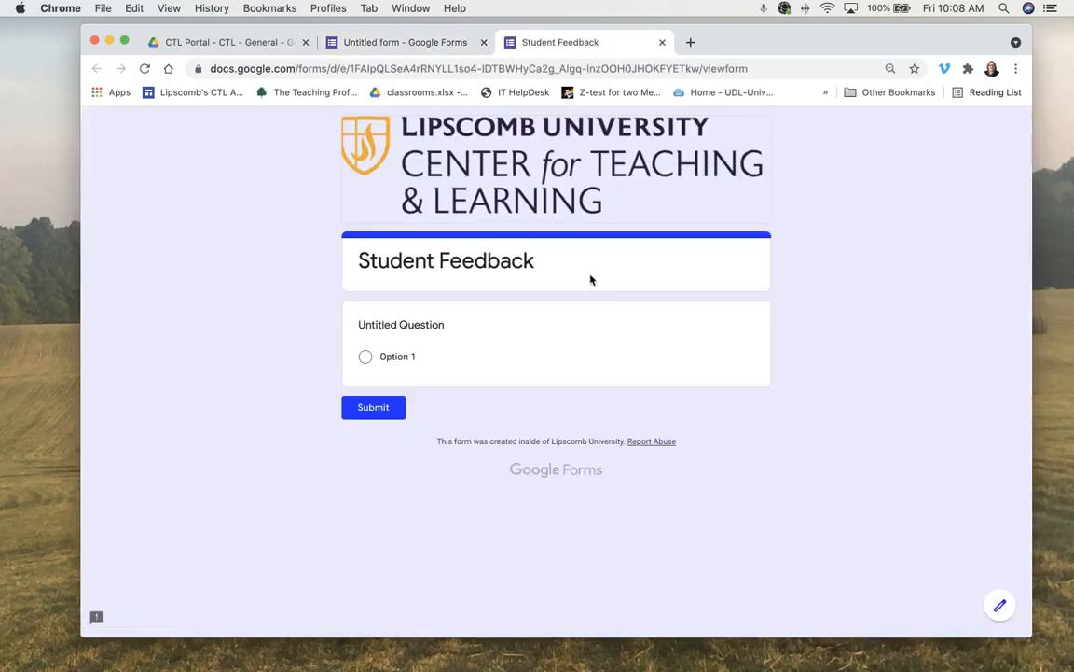
{"action": "left_click", "coordinate": [662, 42]}
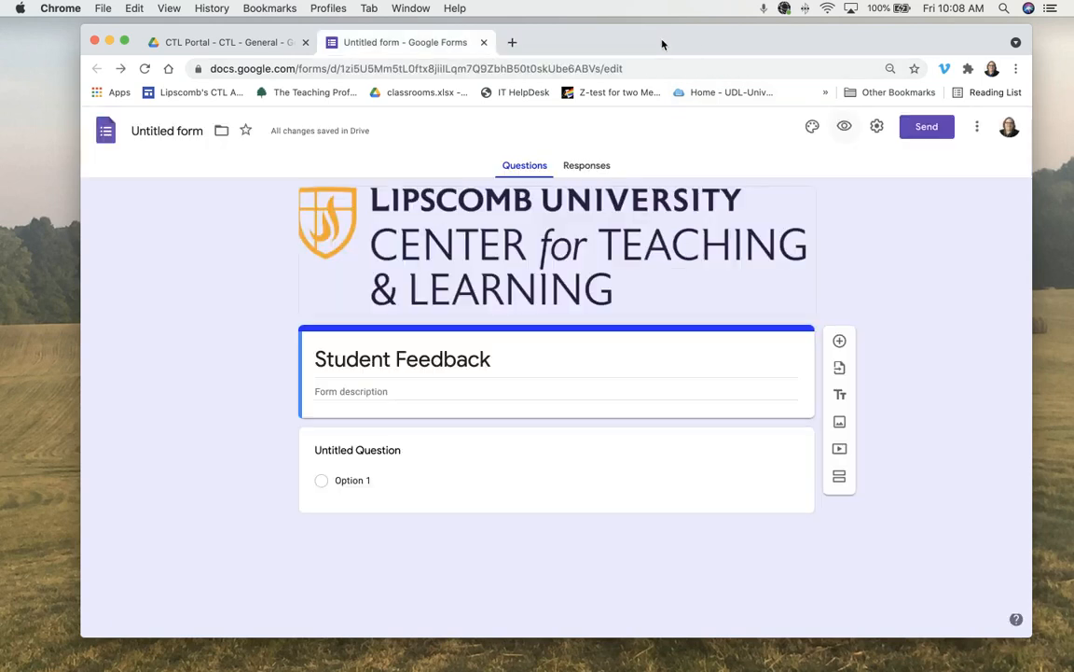
Name the form file "Student Feedback" to match the form's title.
{"action": "triple_click", "coordinate": [353, 359]}
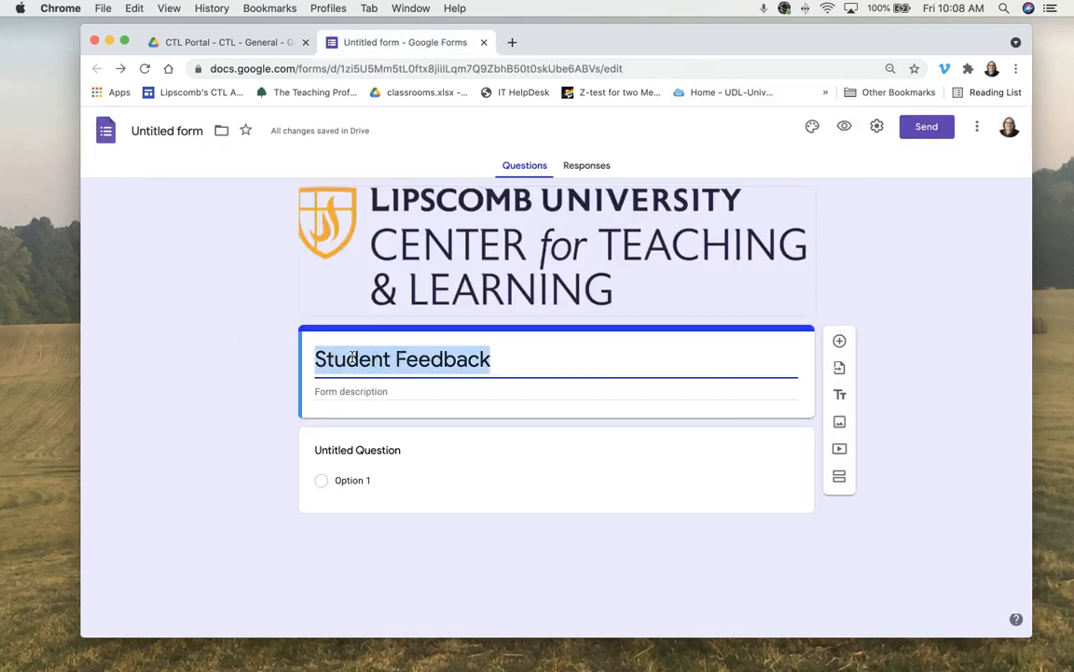
{"action": "left_click", "coordinate": [167, 130]}
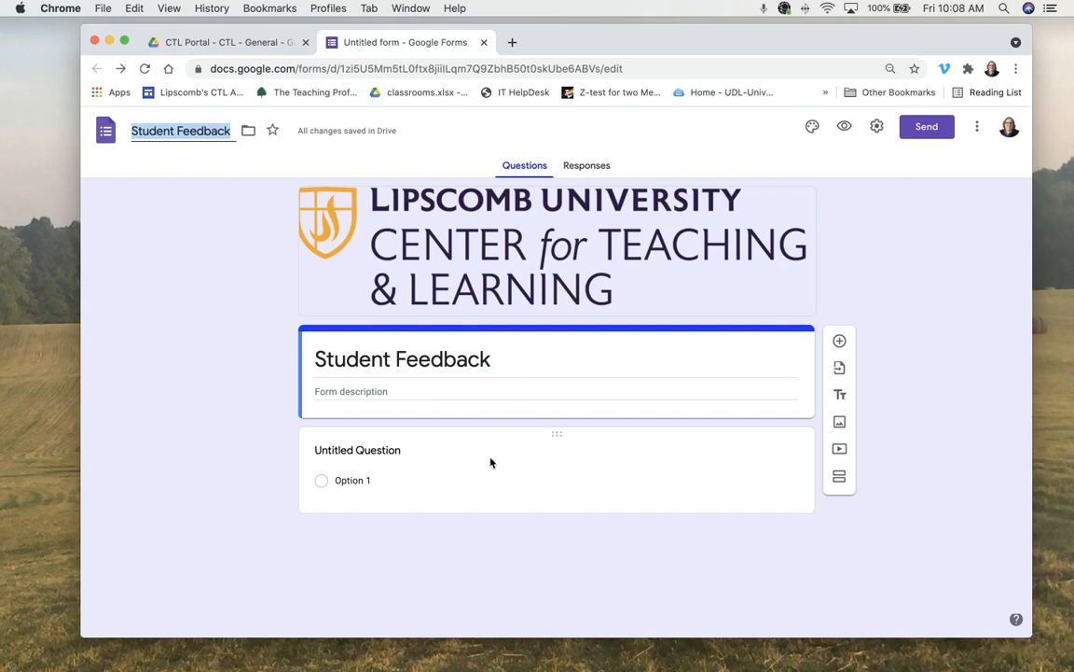
Set the untitled question's text to "How effective is this course for your learning?" and correct its spelling.
{"action": "left_click", "coordinate": [392, 450]}
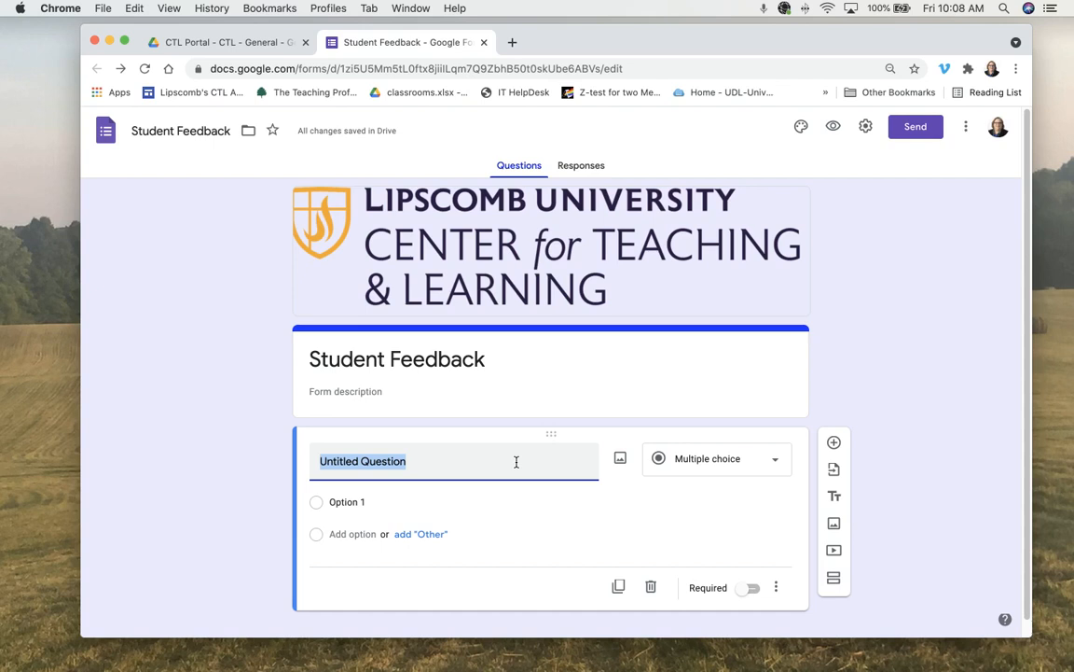
{"action": "type", "text": "How effec"}
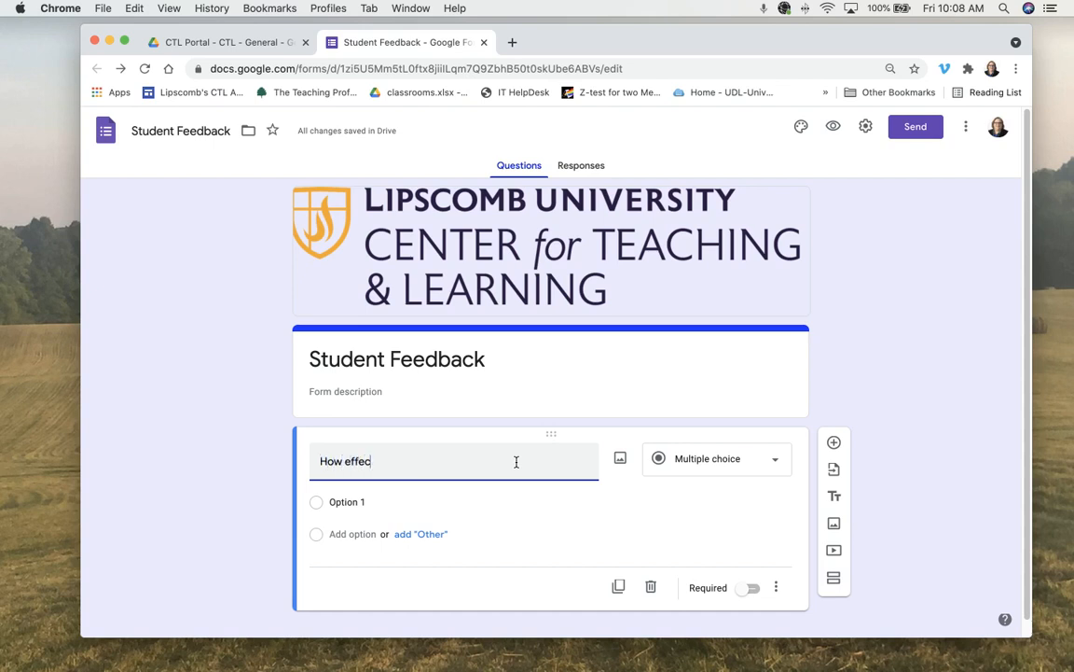
{"action": "type", "text": "tive is this course for you"}
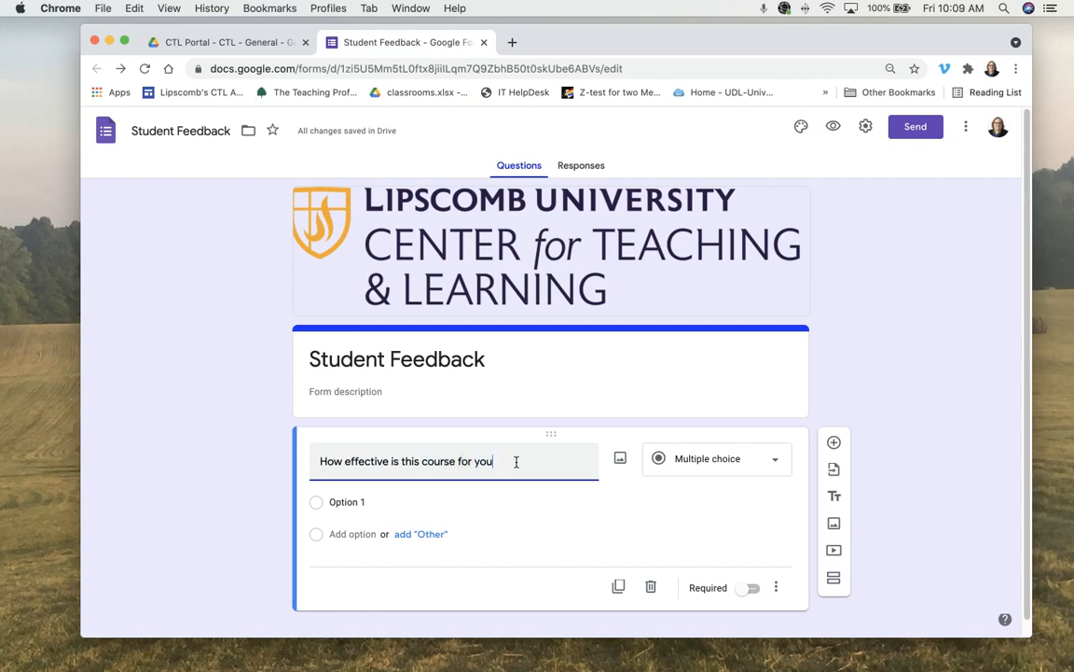
{"action": "type", "text": "r learing?"}
{"action": "scroll", "coordinate": [522, 537], "scroll_direction": "up", "scroll_amount": 2}
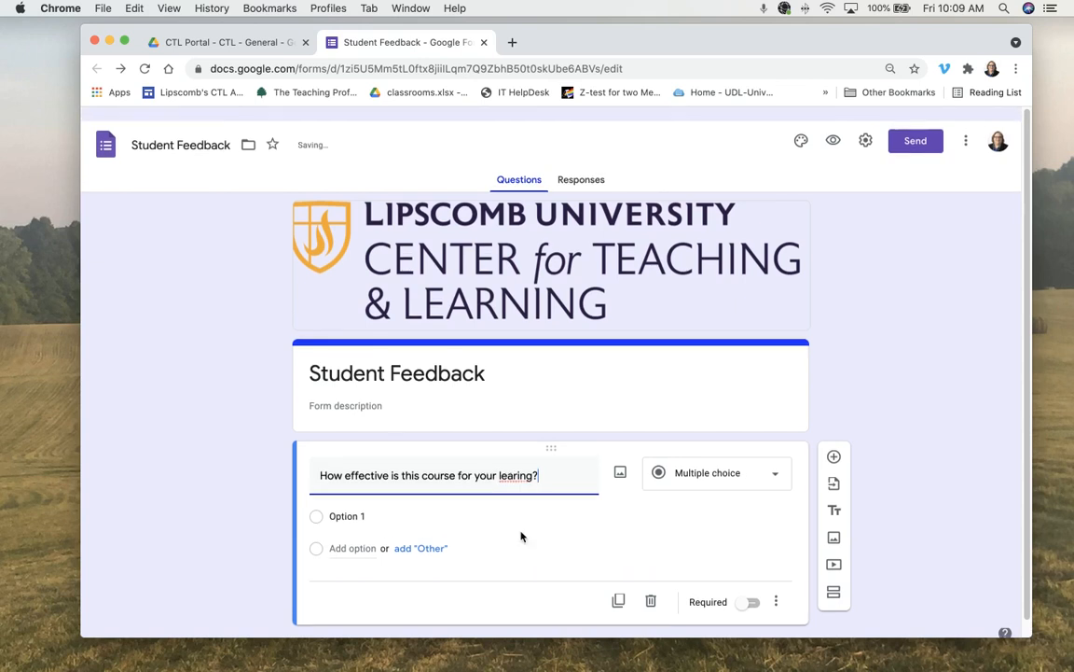
{"action": "left_click", "coordinate": [656, 504]}
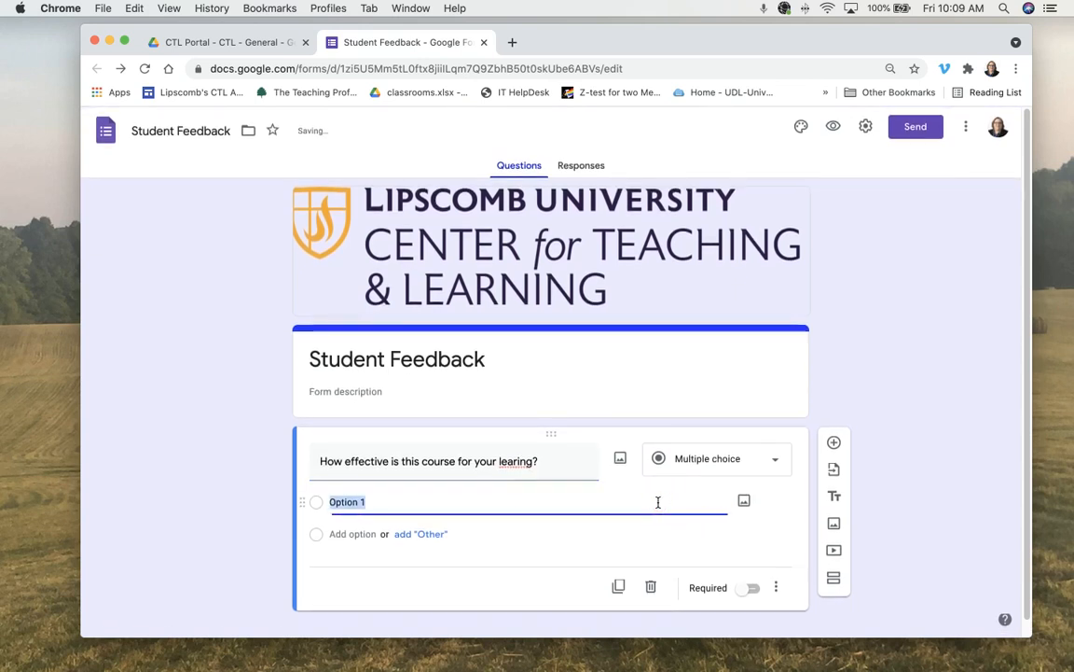
{"action": "left_click", "coordinate": [768, 499]}
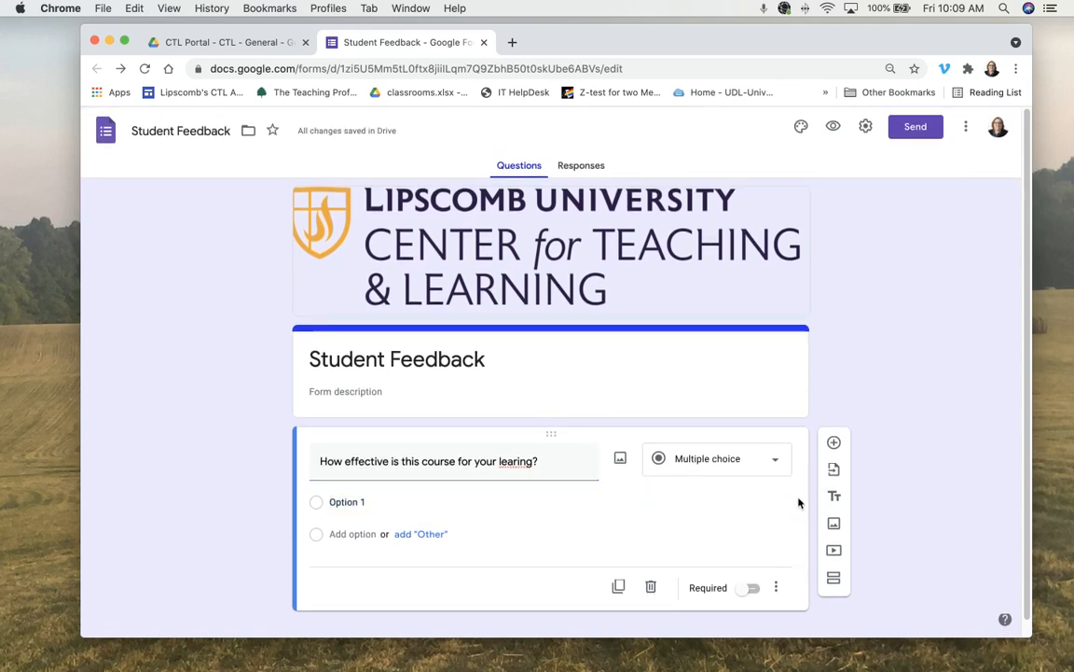
{"action": "triple_click", "coordinate": [508, 461]}
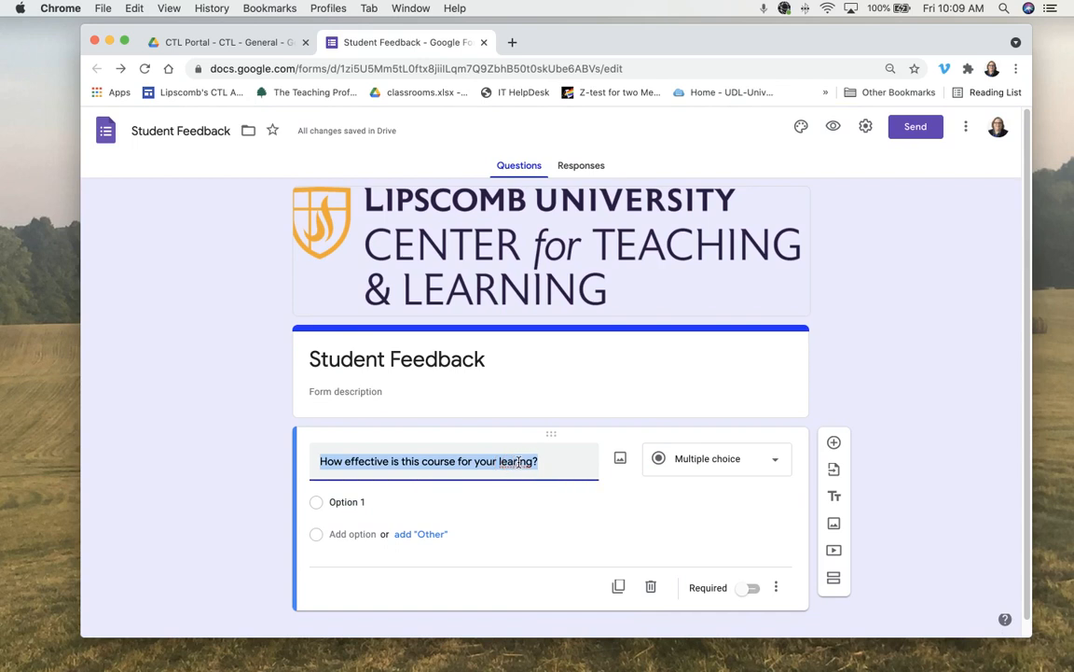
{"action": "left_click", "coordinate": [519, 461]}
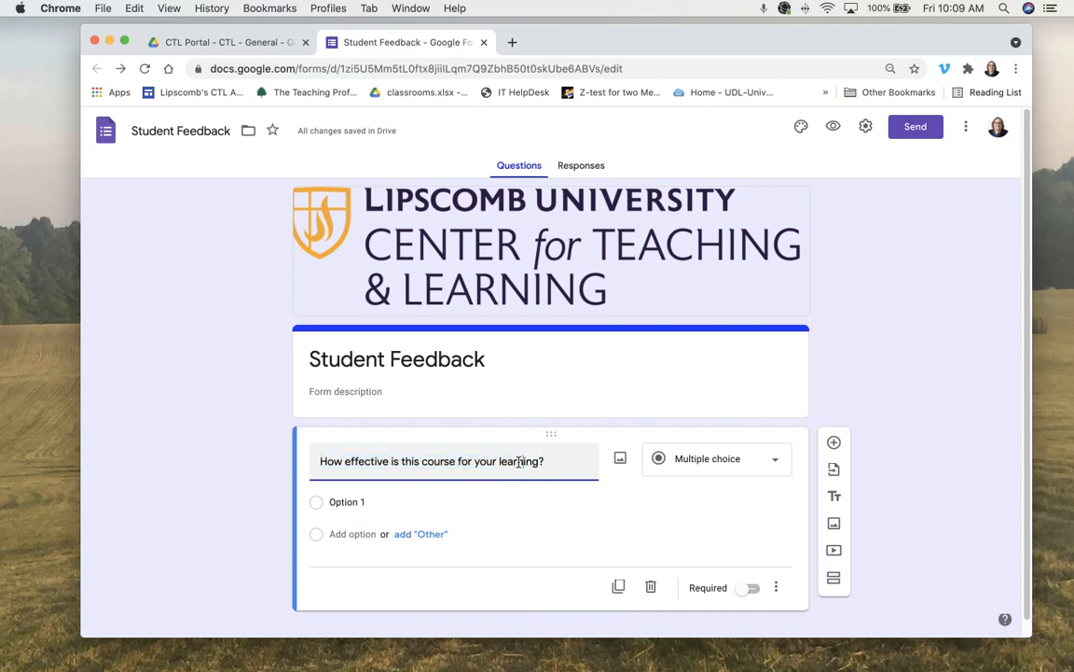
{"action": "type", "text": "n"}
Try the short answer and paragraph answer types on the course effectiveness question.
{"action": "left_click", "coordinate": [734, 465]}
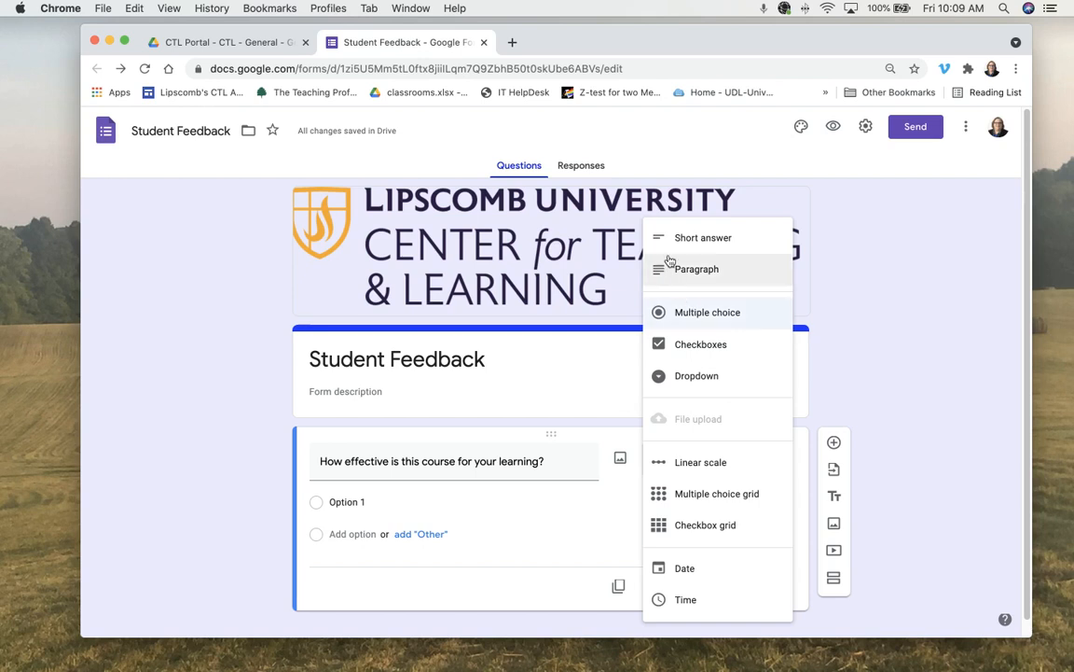
{"action": "left_click", "coordinate": [695, 237]}
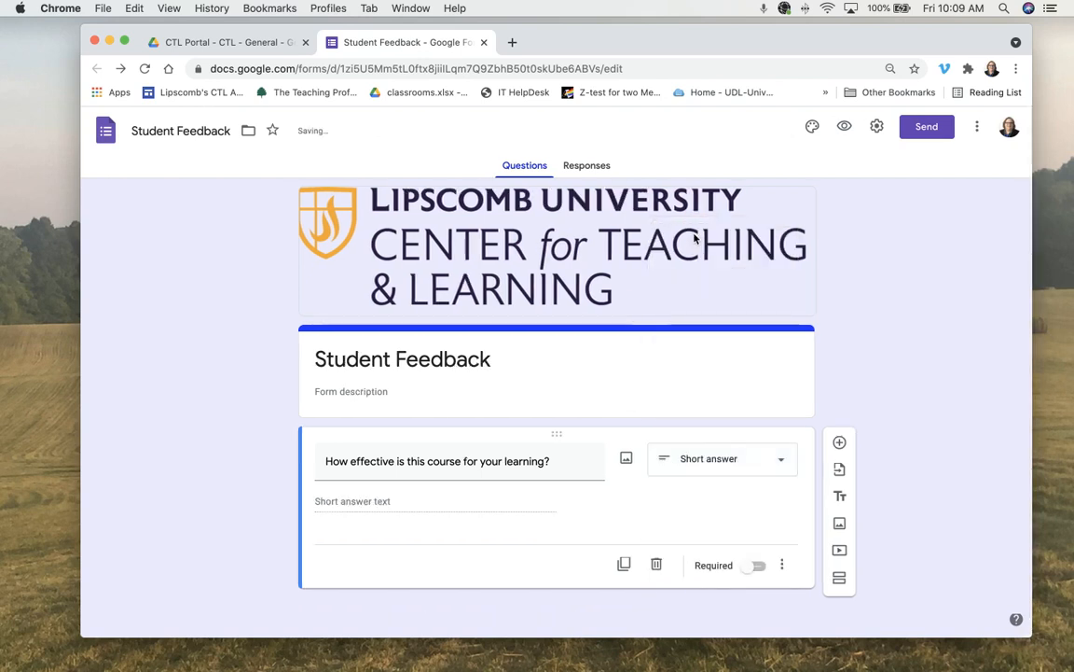
{"action": "left_click", "coordinate": [786, 468]}
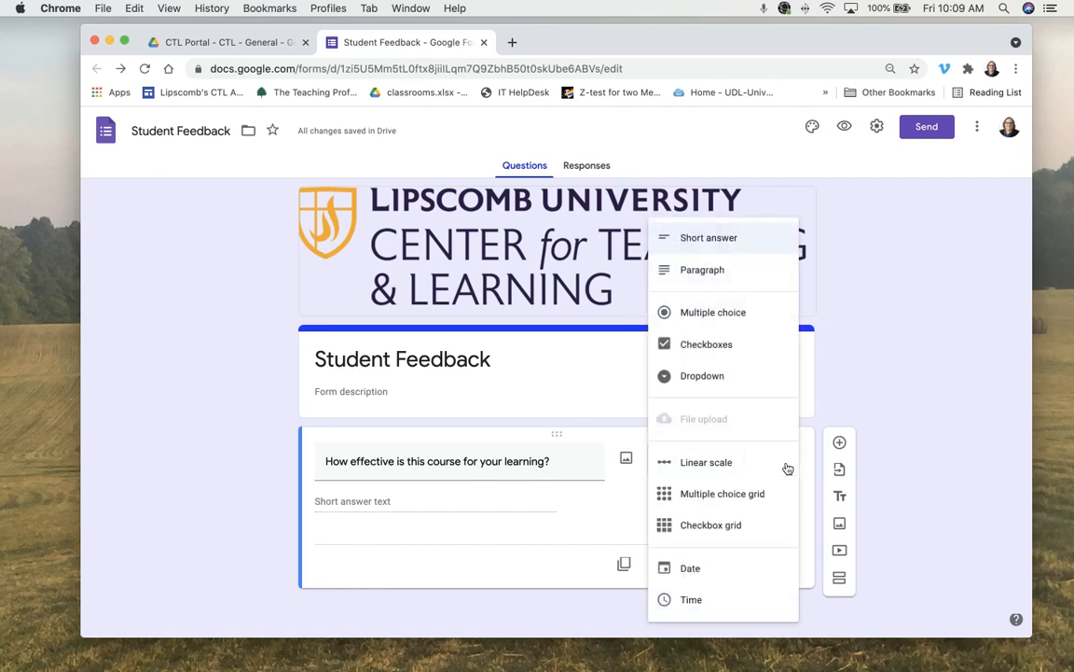
{"action": "left_click", "coordinate": [690, 271]}
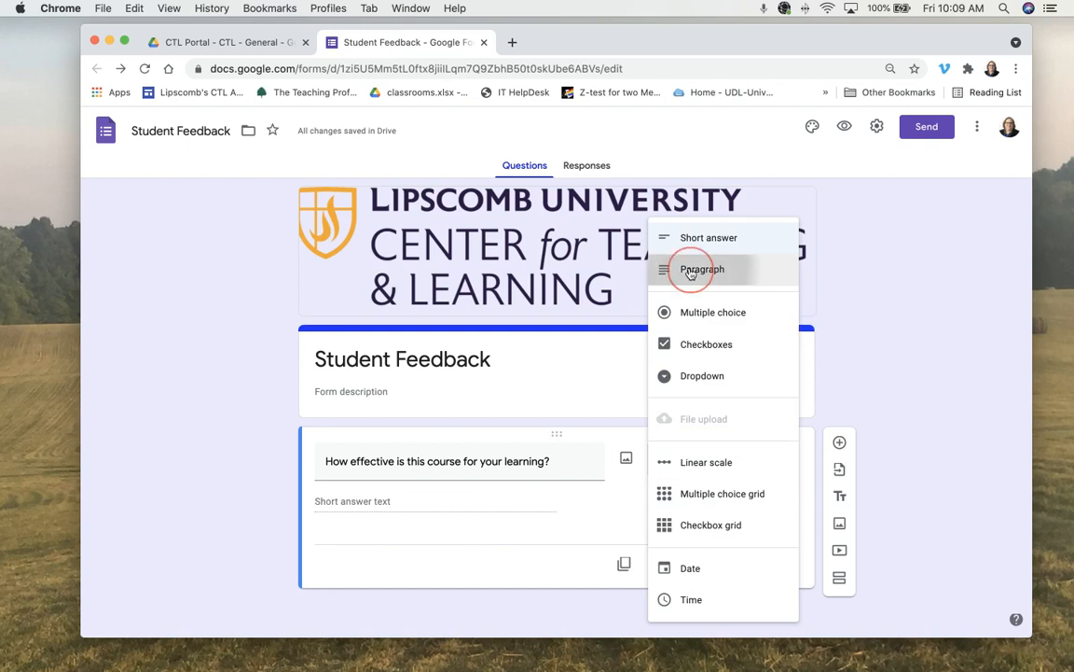
Make the question a linear scale from 1 to 5, labelling 1 "Not effective" and 5 "Very effective".
{"action": "left_click", "coordinate": [782, 464]}
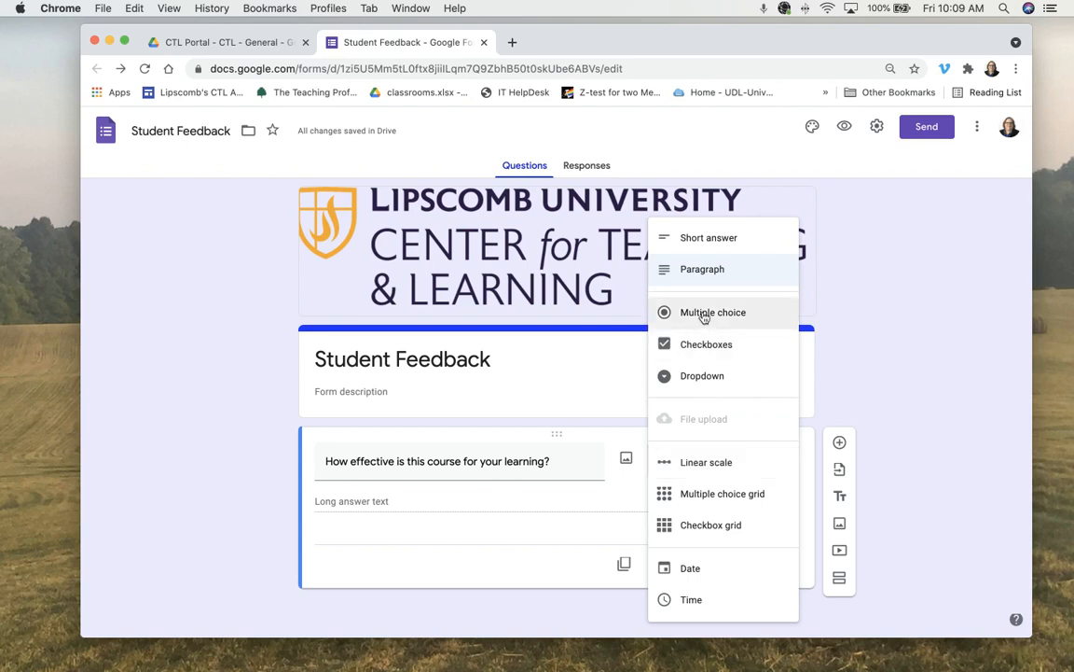
{"action": "left_click", "coordinate": [752, 461]}
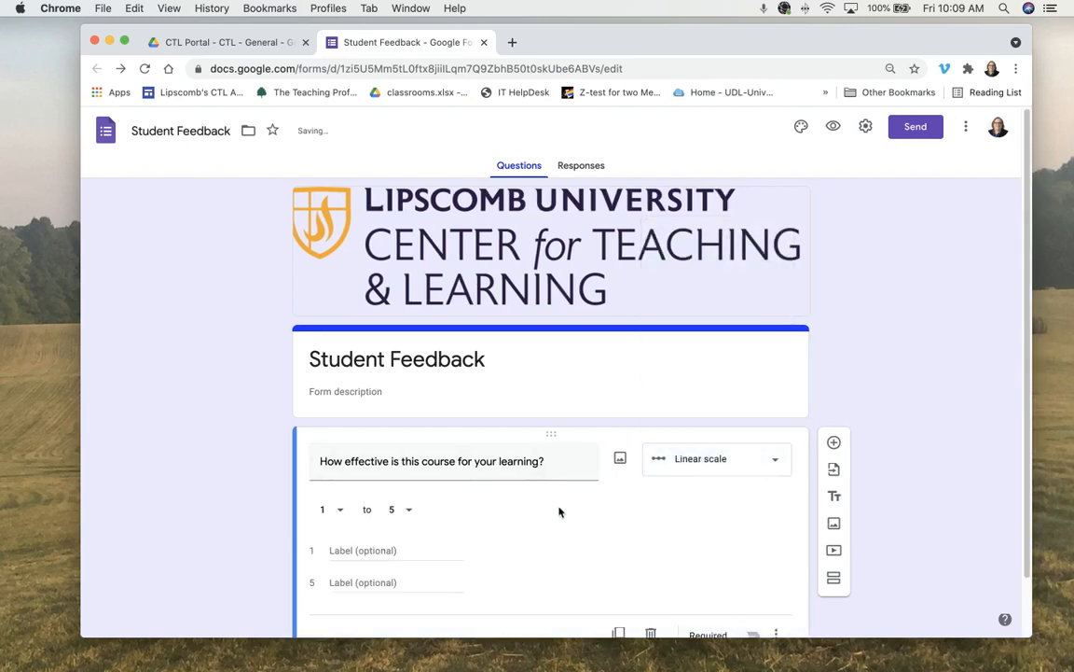
{"action": "left_click", "coordinate": [416, 551]}
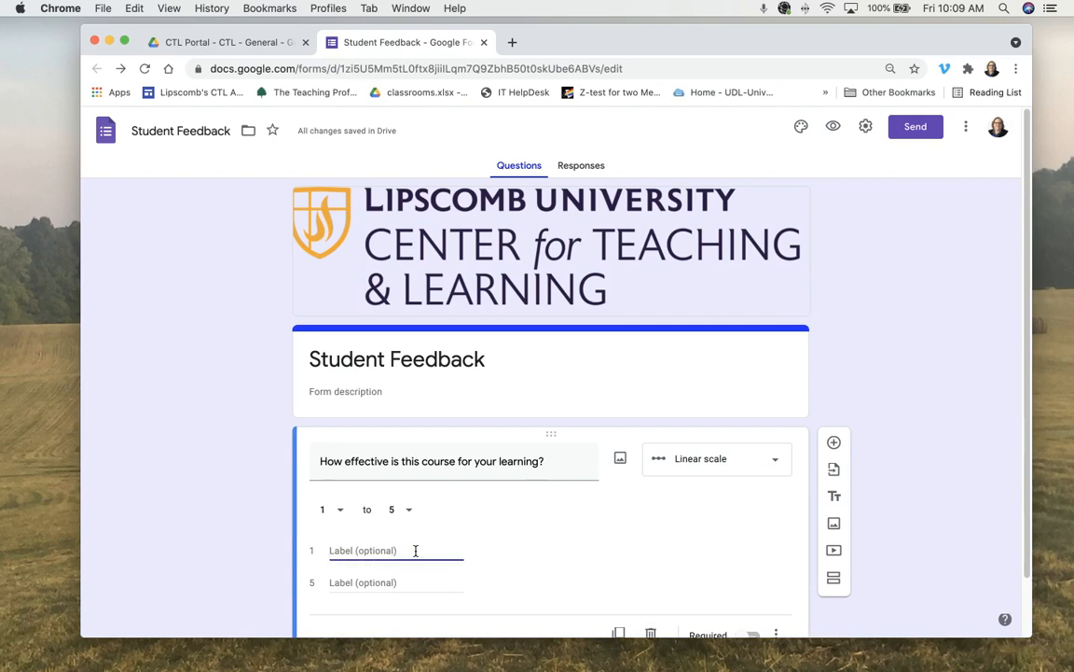
{"action": "type", "text": "Not effective"}
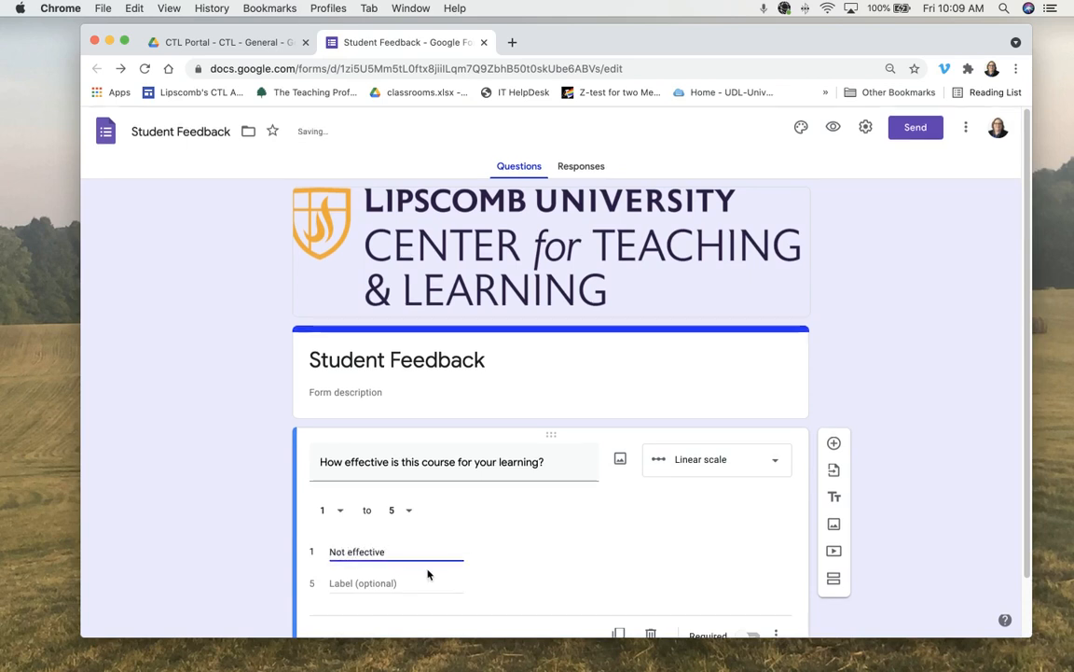
{"action": "left_click", "coordinate": [409, 584]}
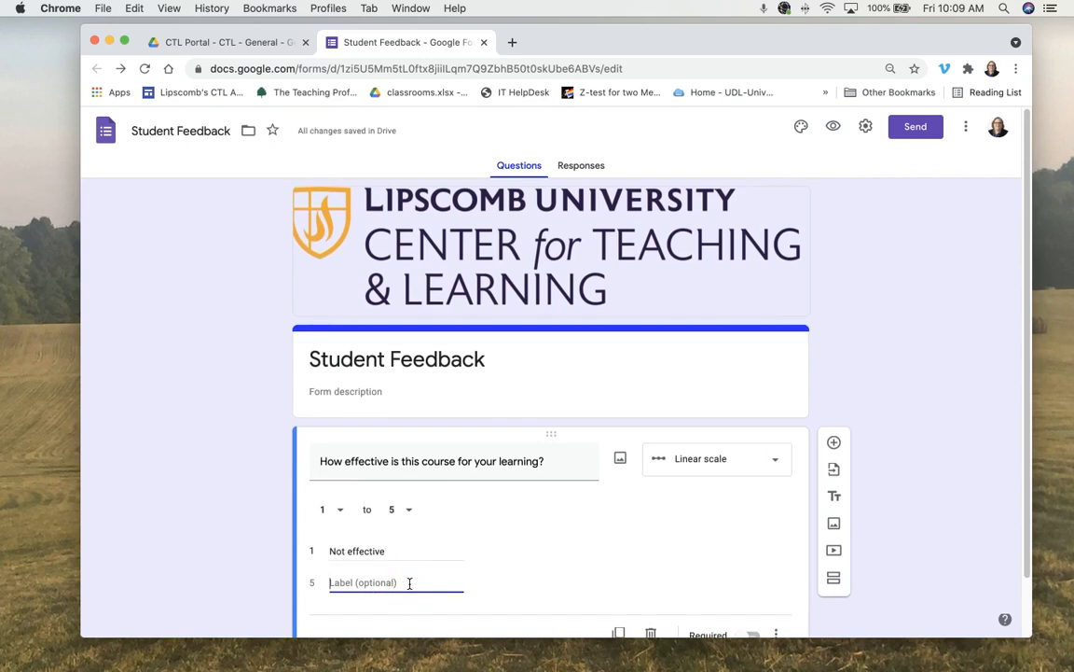
{"action": "type", "text": "Very e"}
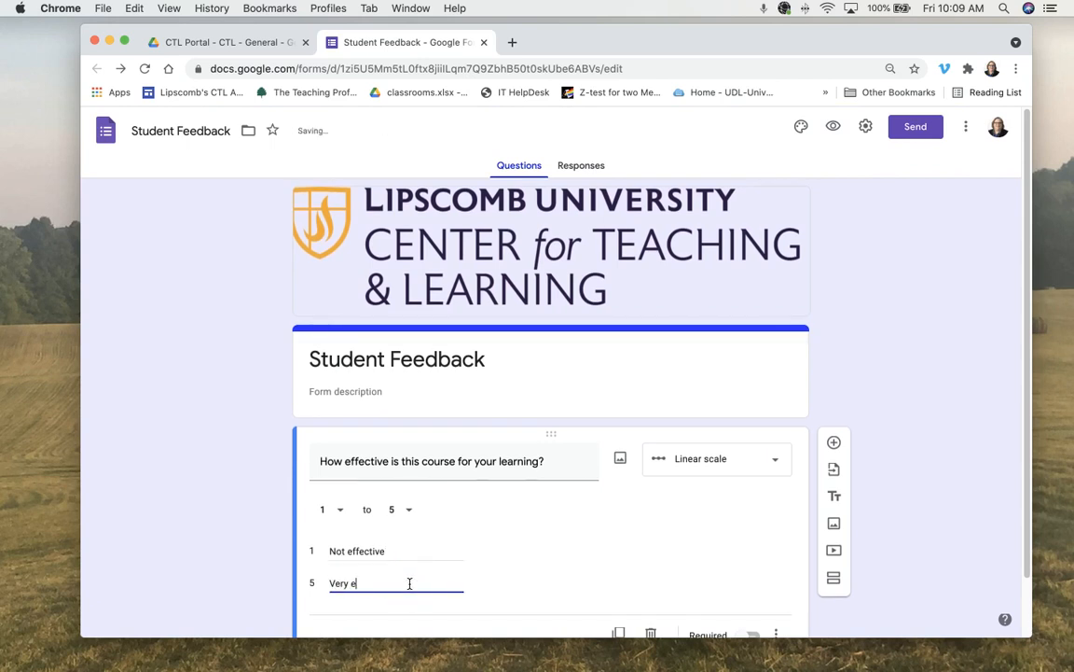
{"action": "type", "text": "ffective"}
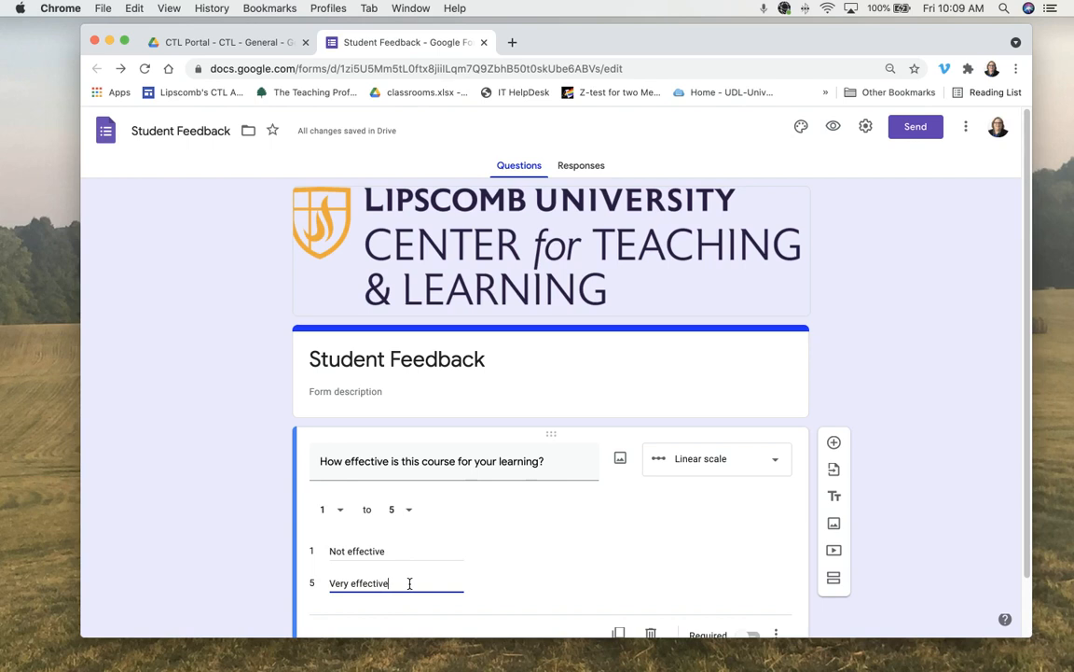
{"action": "scroll", "coordinate": [591, 428], "scroll_direction": "down", "scroll_amount": 2}
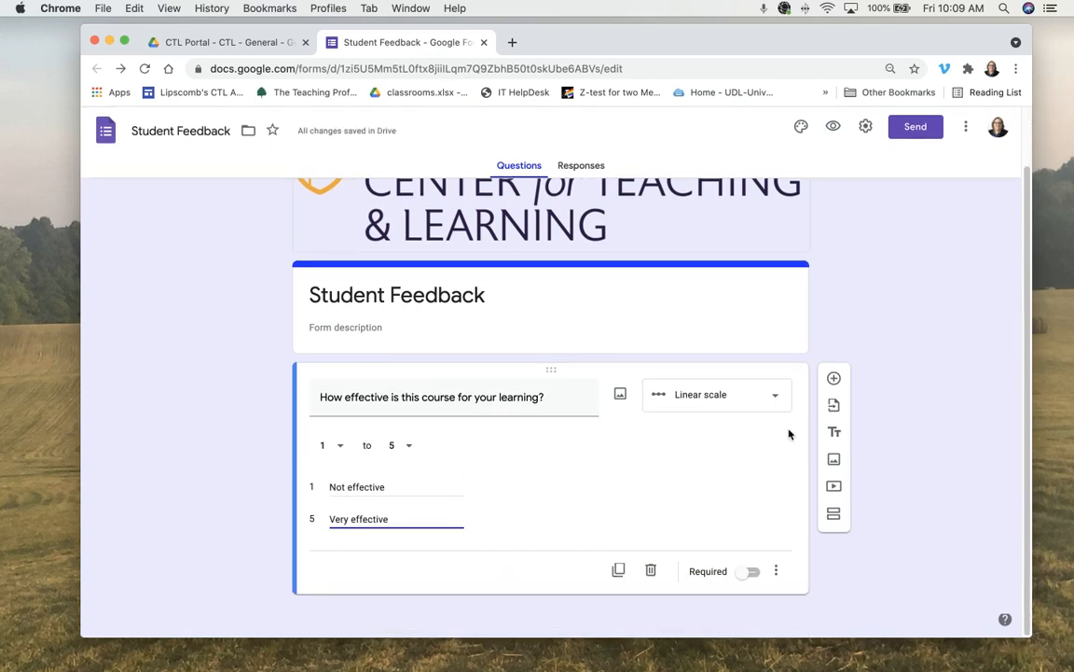
{"action": "left_click", "coordinate": [788, 434]}
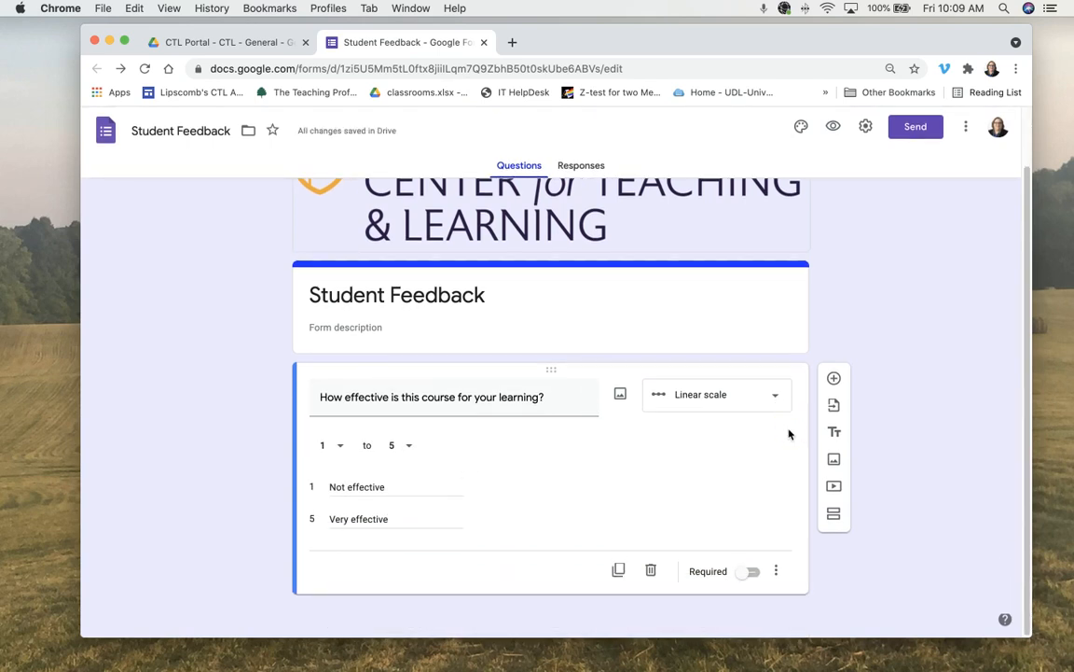
View the image sources available for the question and close the image dialog without inserting anything.
{"action": "left_click", "coordinate": [621, 397]}
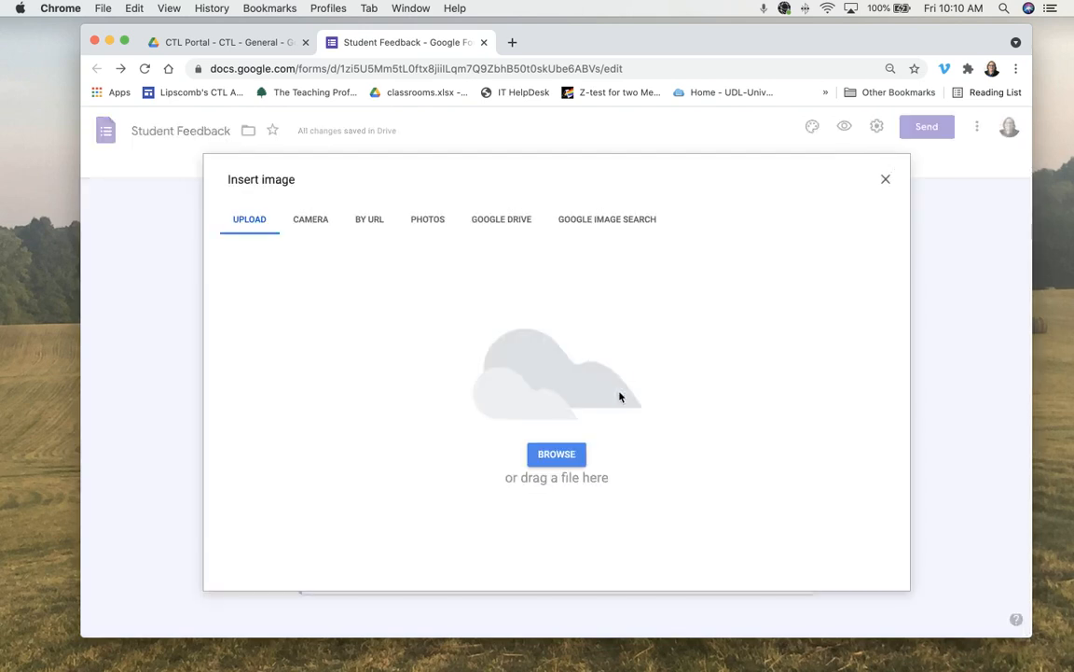
{"action": "left_click", "coordinate": [886, 179]}
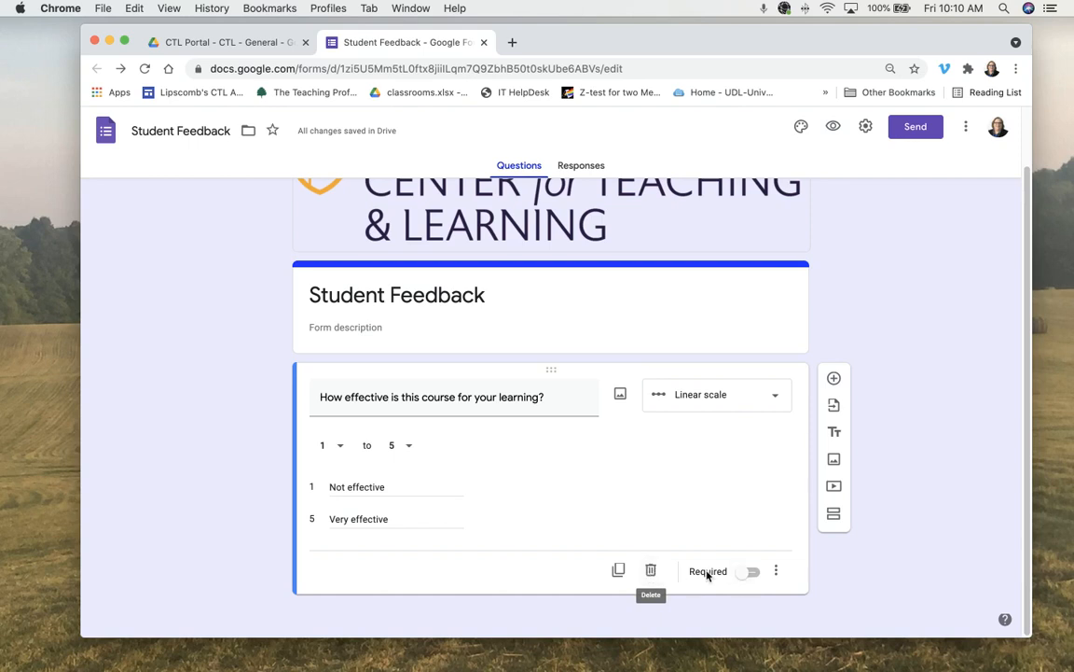
Make the course effectiveness question required.
{"action": "left_click", "coordinate": [754, 571]}
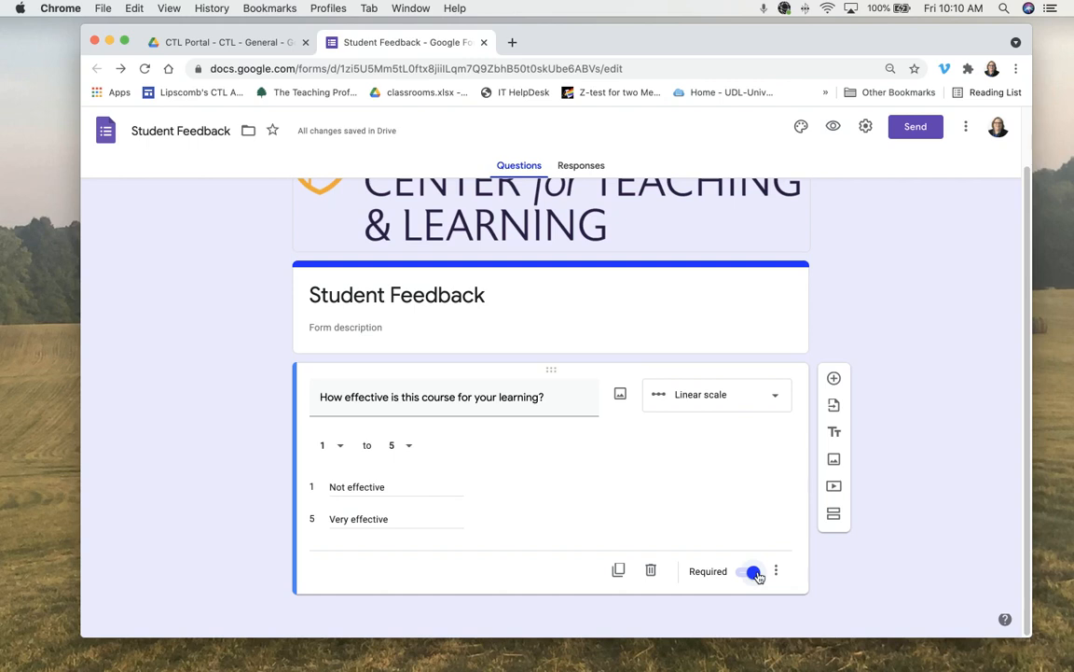
{"action": "left_click", "coordinate": [742, 575]}
{"action": "left_click", "coordinate": [758, 575]}
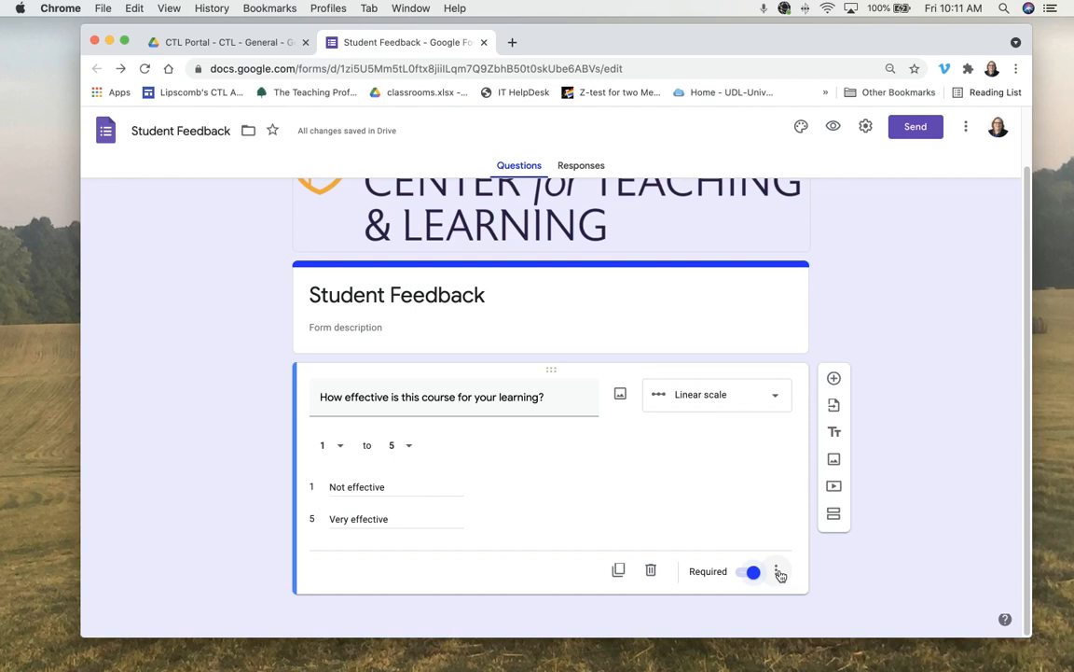
Show the description field on the course effectiveness question.
{"action": "left_click", "coordinate": [779, 574]}
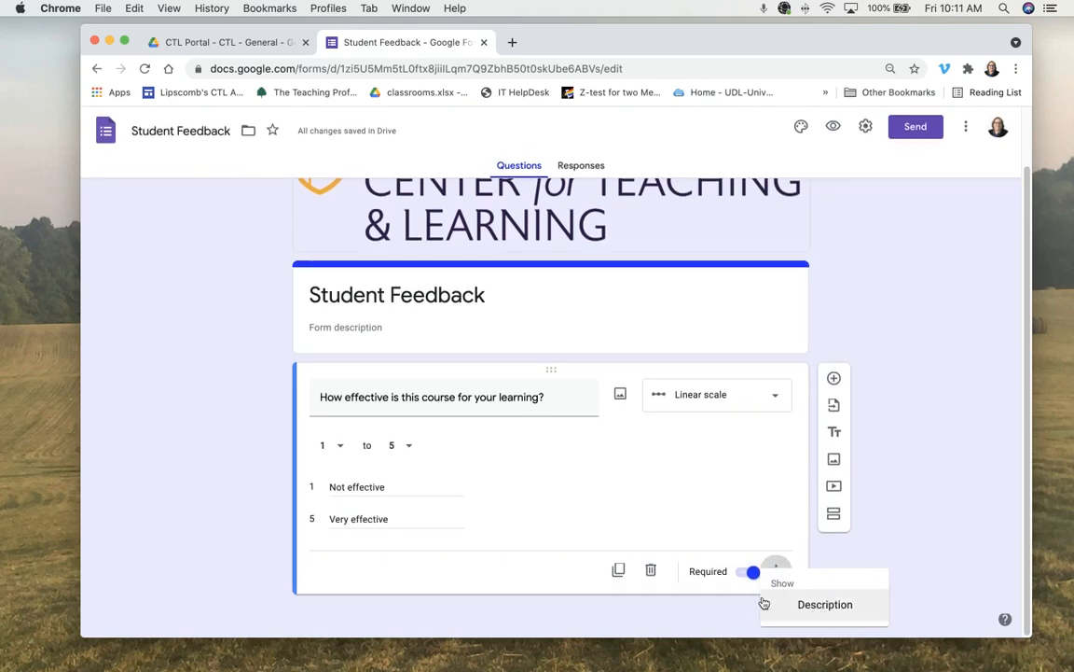
{"action": "left_click", "coordinate": [792, 527]}
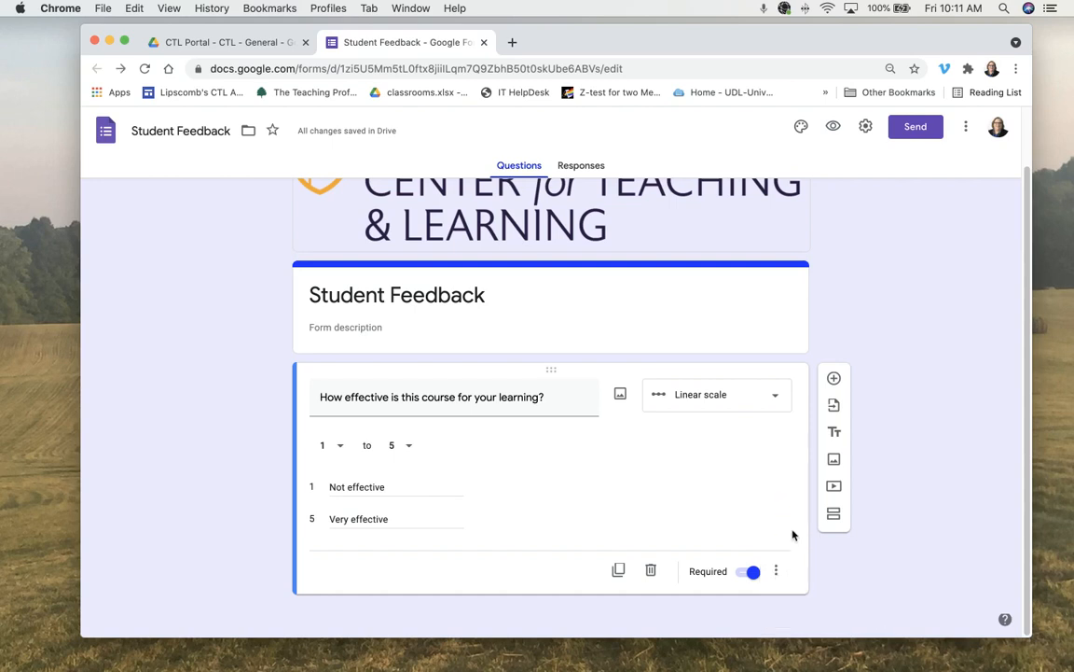
{"action": "left_click", "coordinate": [778, 578]}
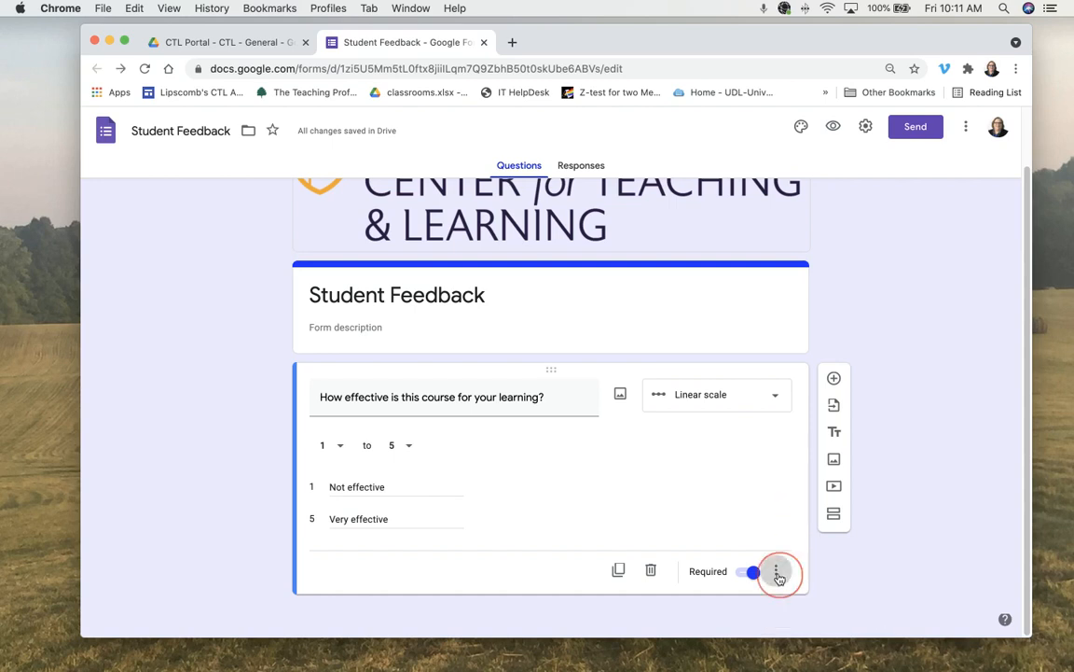
{"action": "left_click", "coordinate": [794, 609]}
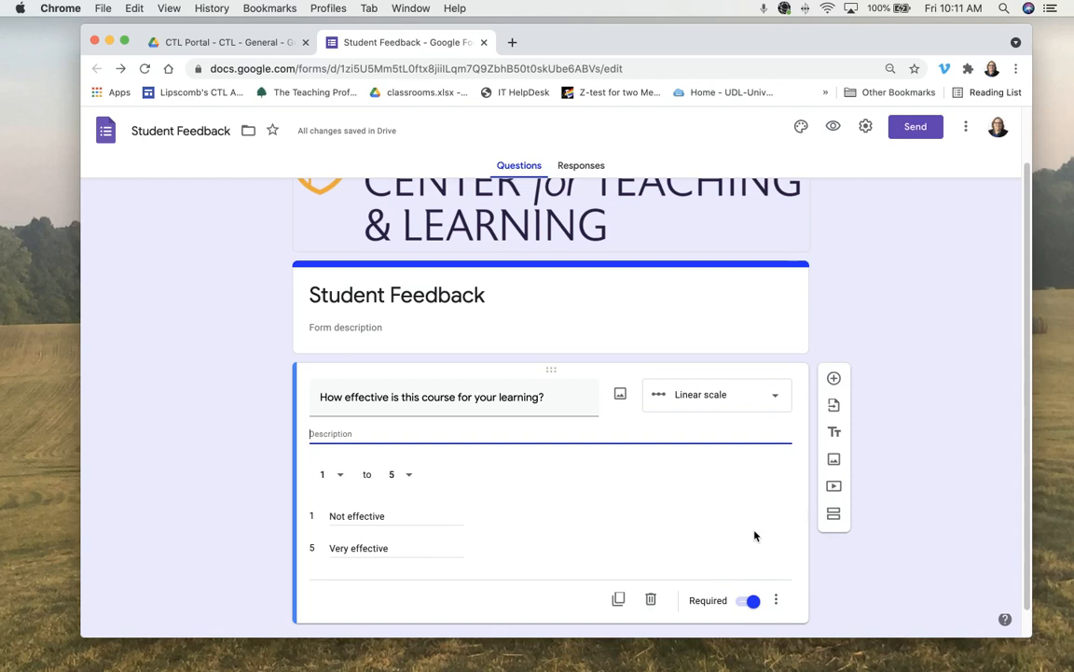
Change the course effectiveness question from a linear scale to multiple choice.
{"action": "left_click", "coordinate": [784, 399]}
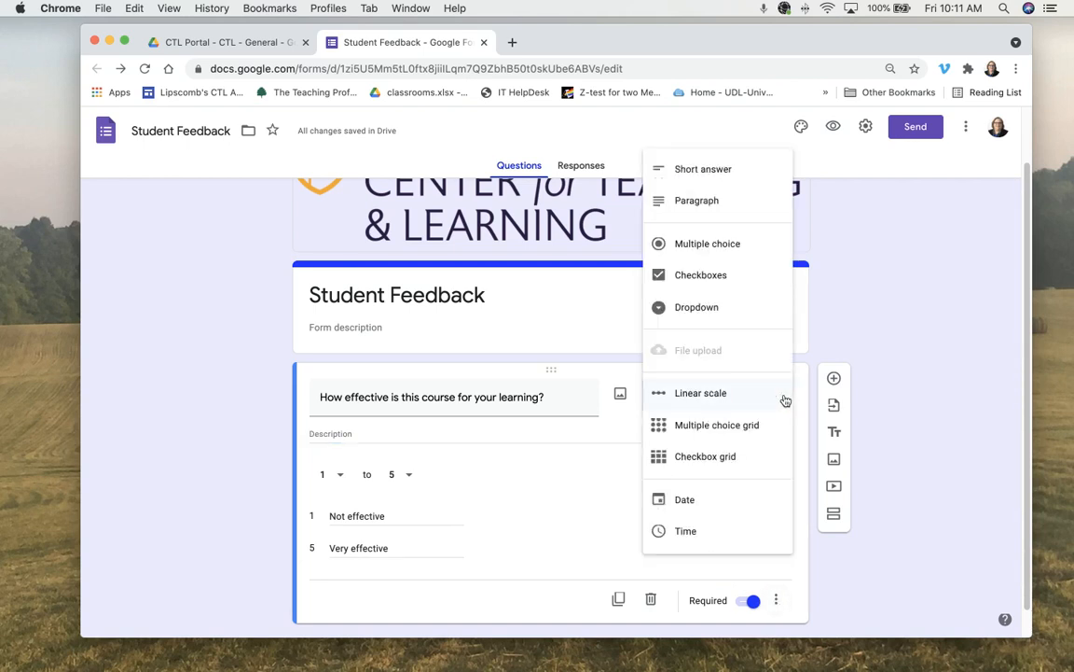
{"action": "left_click", "coordinate": [673, 244]}
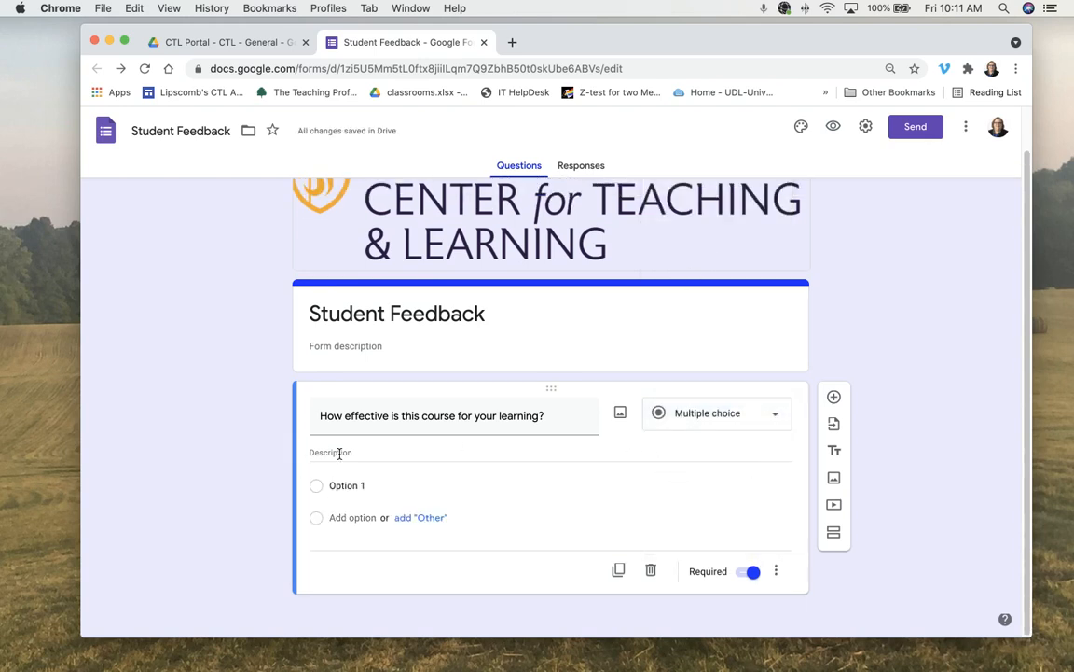
{"action": "left_click", "coordinate": [419, 455]}
{"action": "left_click", "coordinate": [770, 522]}
Examine the multiple choice question's extra options, the controls on its first answer option and the available question types.
{"action": "left_click", "coordinate": [779, 576]}
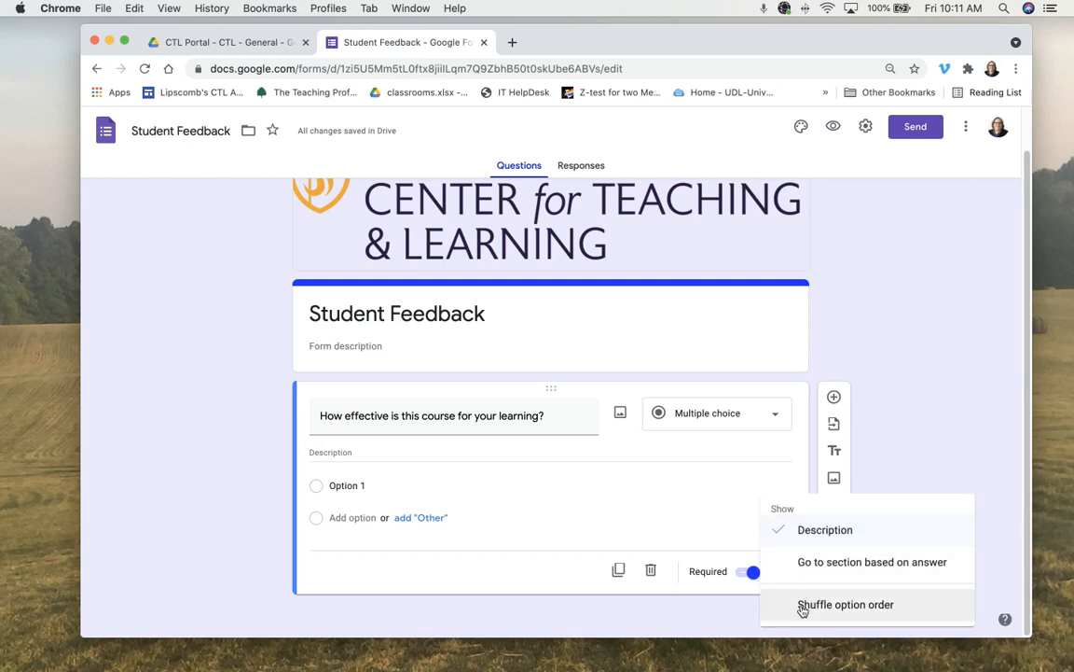
{"action": "left_click", "coordinate": [797, 446]}
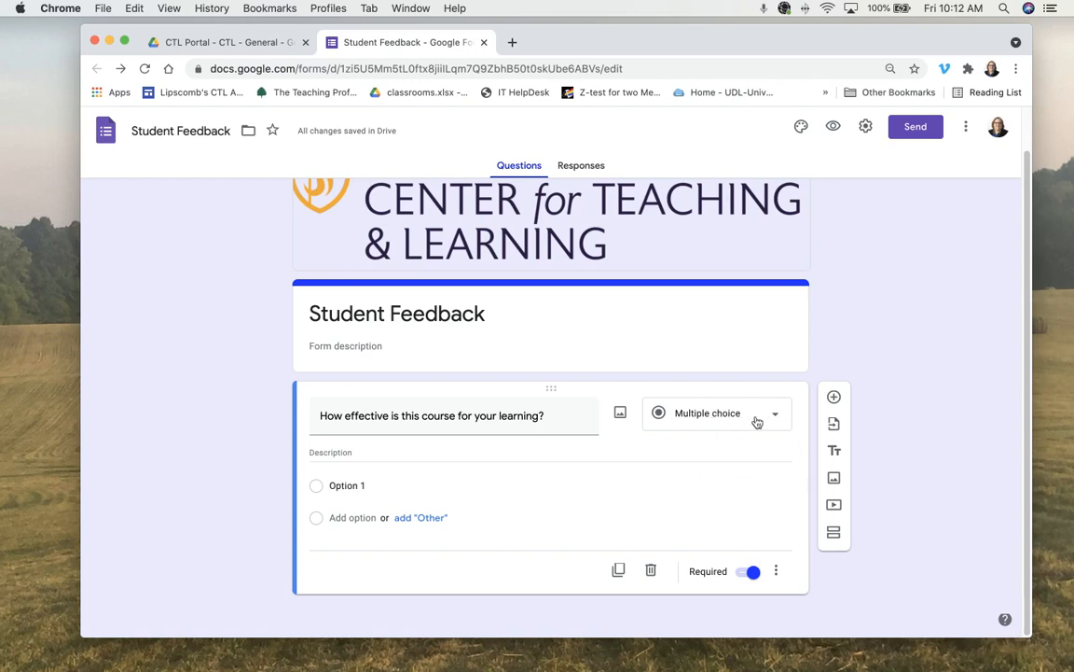
{"action": "left_click", "coordinate": [342, 485]}
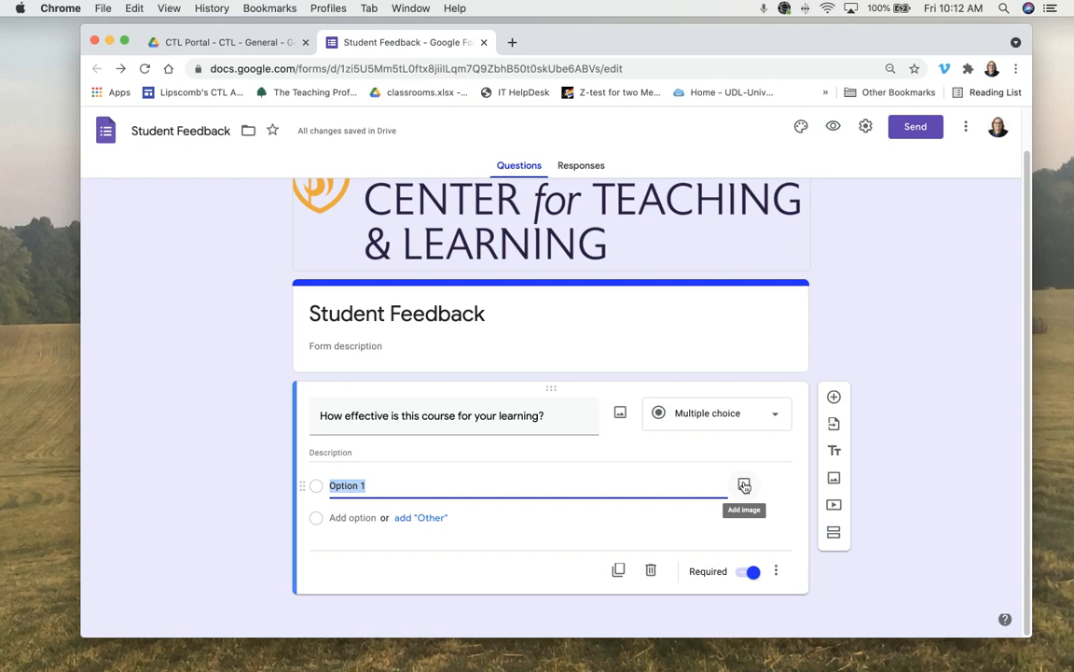
{"action": "left_click", "coordinate": [799, 450]}
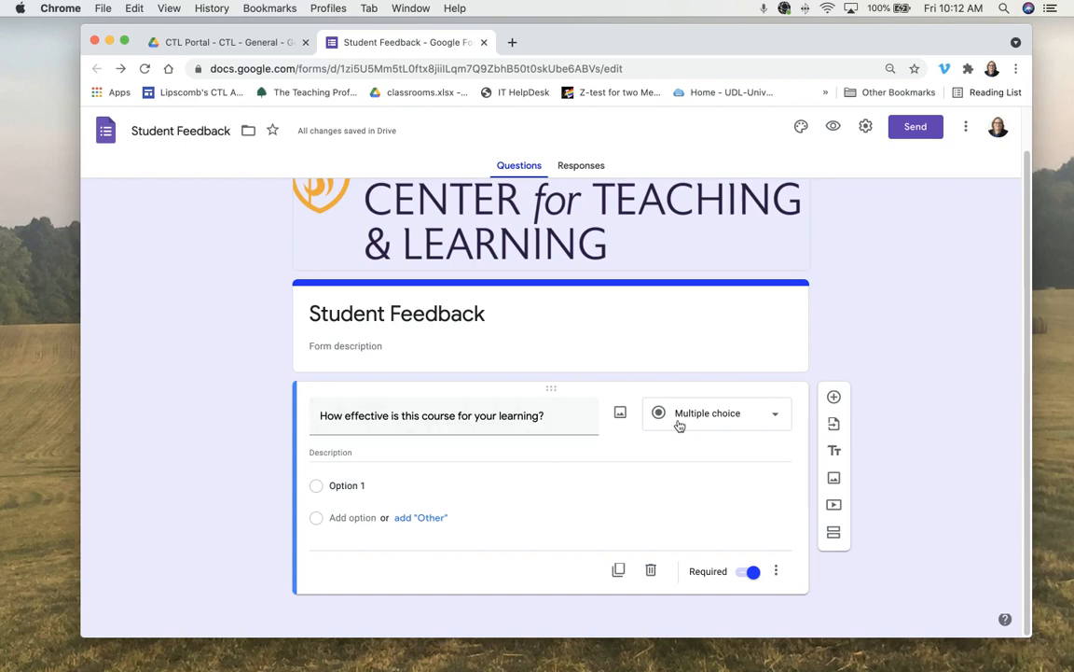
{"action": "left_click", "coordinate": [775, 415]}
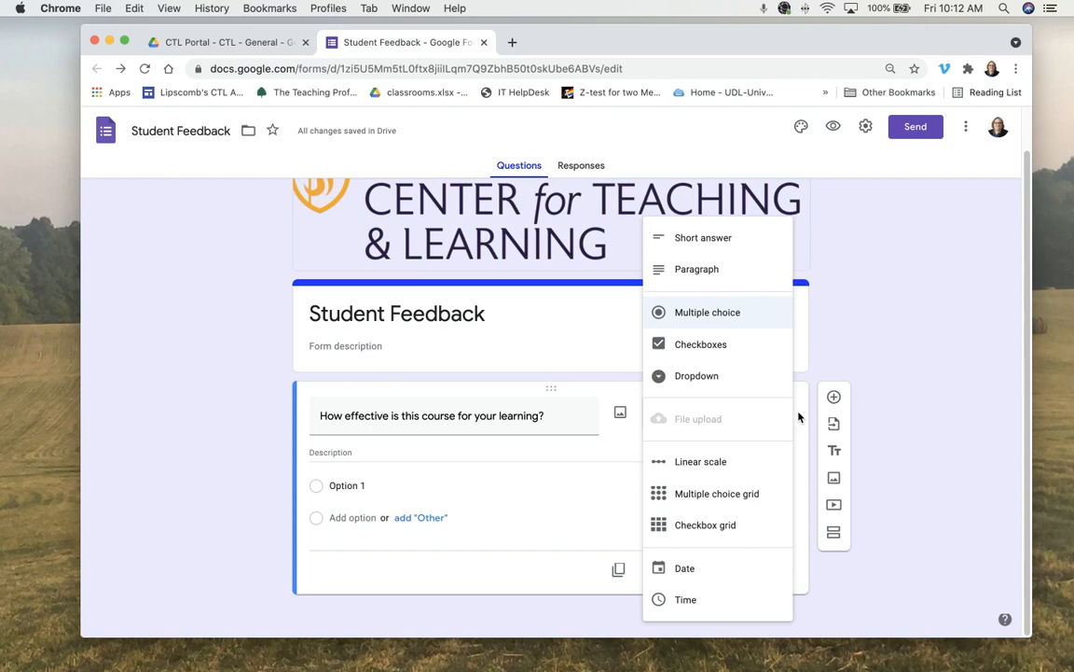
{"action": "left_click", "coordinate": [798, 417]}
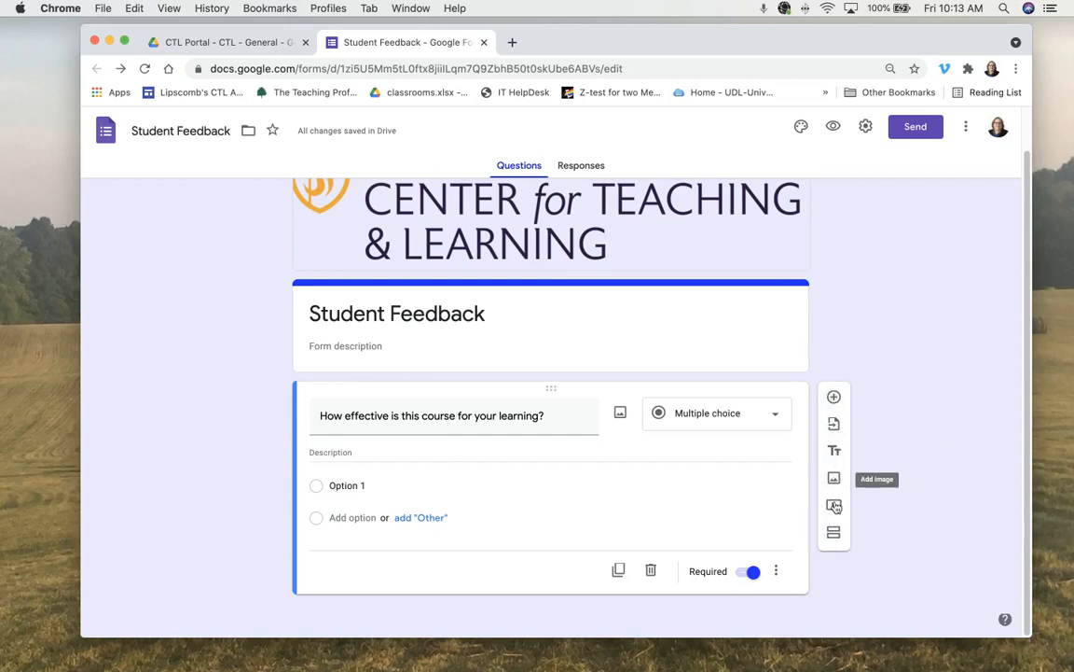
Add a blank multiple choice question to the form and move it above the course effectiveness question.
{"action": "left_click", "coordinate": [835, 398]}
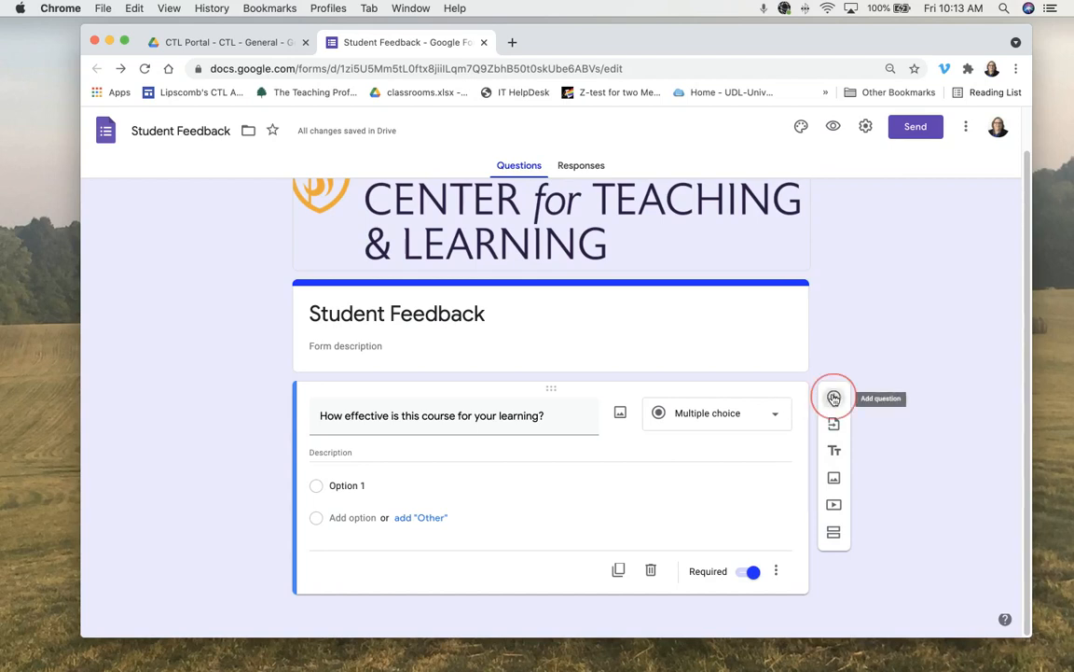
{"action": "scroll", "coordinate": [851, 407], "scroll_direction": "down", "scroll_amount": 1}
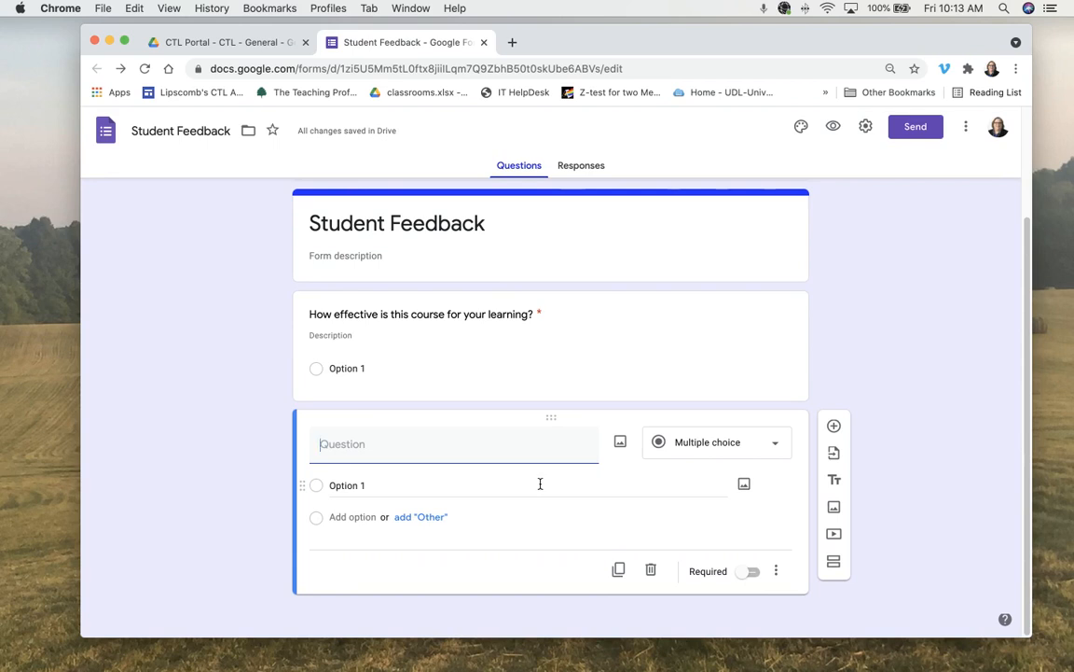
{"action": "left_click", "coordinate": [554, 417]}
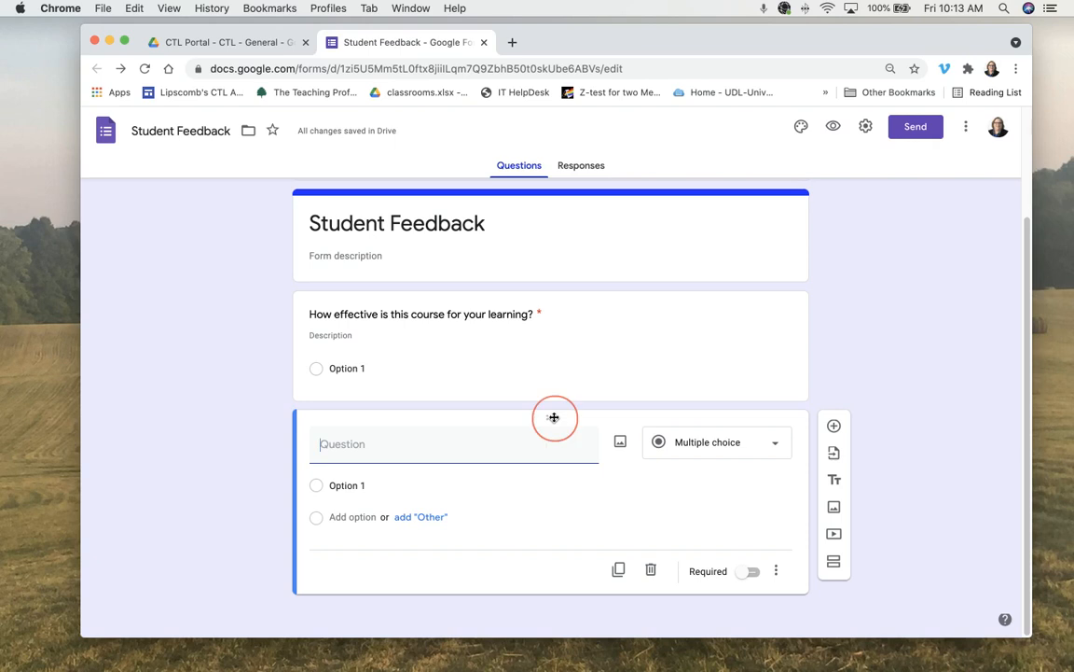
{"action": "left_click_drag", "start_coordinate": [554, 417], "coordinate": [558, 337]}
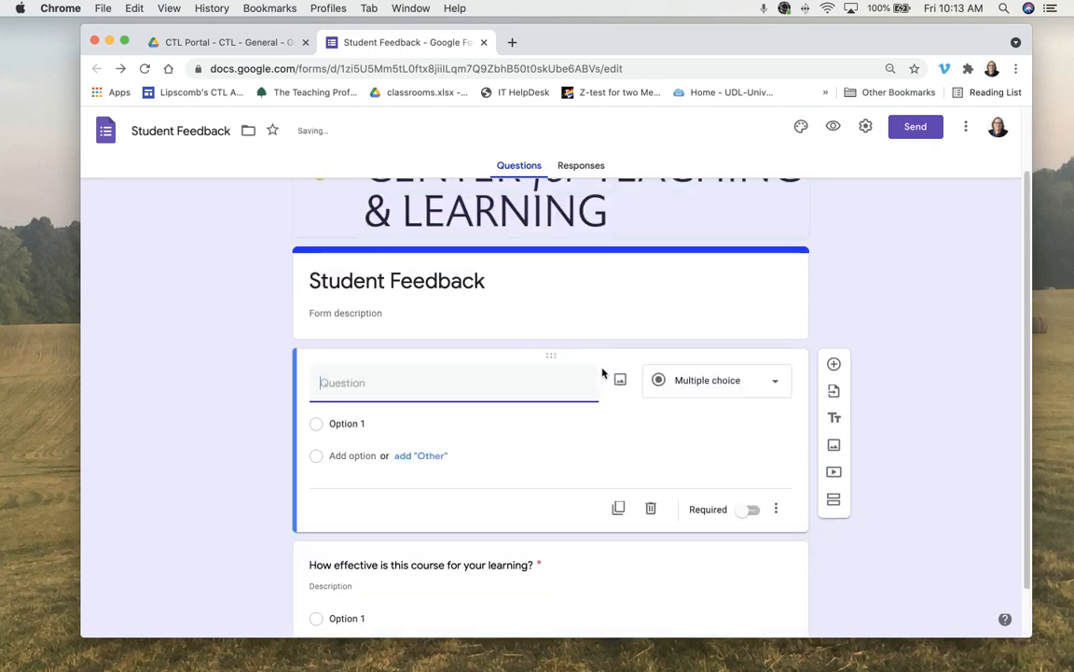
Reorder the questions so that the course effectiveness question comes before the blank question.
{"action": "left_click", "coordinate": [551, 360]}
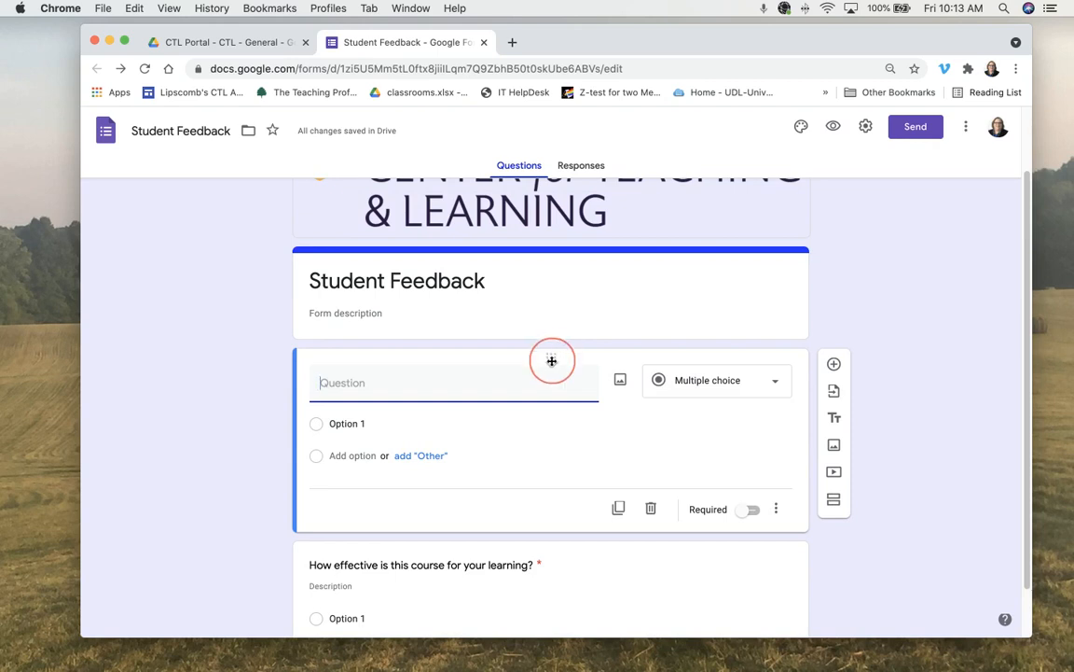
{"action": "left_click_drag", "start_coordinate": [551, 360], "coordinate": [550, 555]}
{"action": "scroll", "coordinate": [530, 399], "scroll_direction": "down", "scroll_amount": 1}
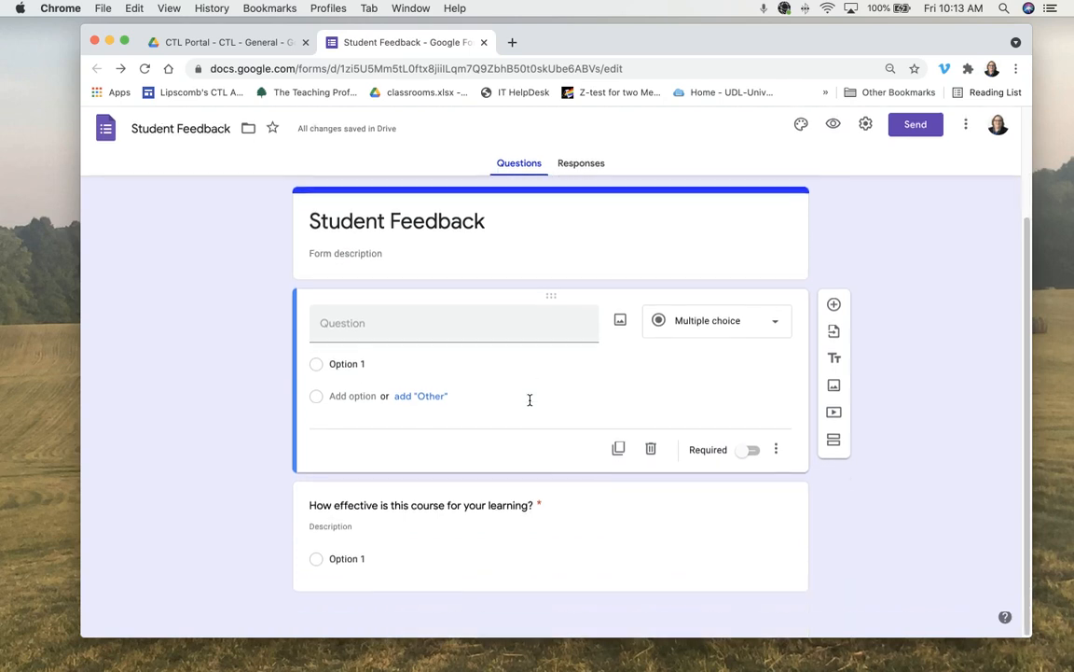
{"action": "left_click", "coordinate": [554, 492]}
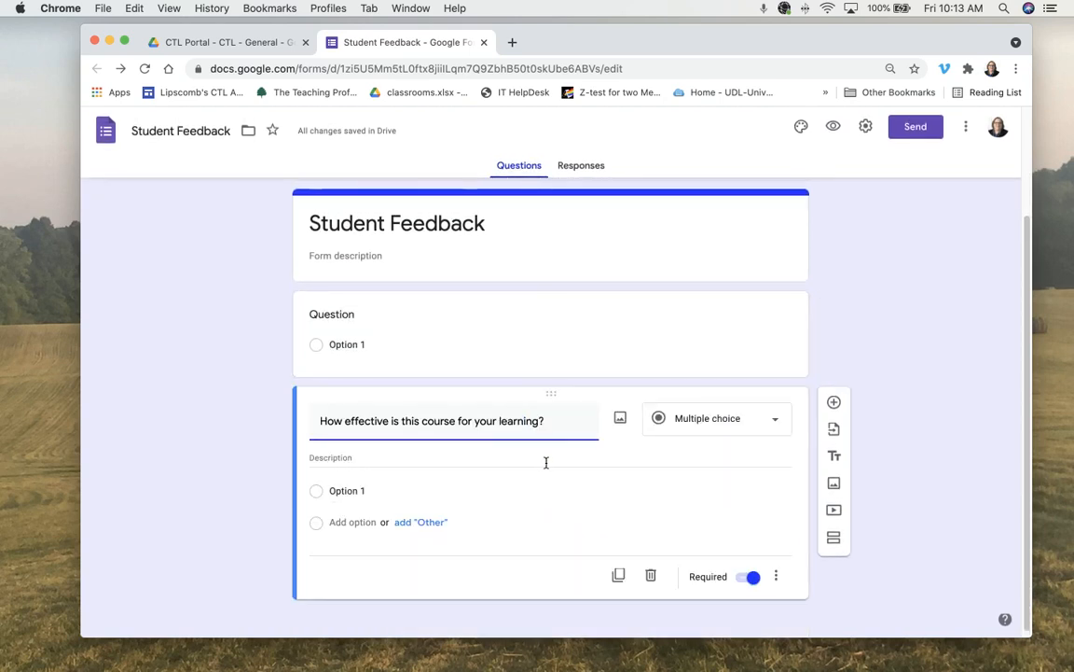
{"action": "left_click_drag", "start_coordinate": [556, 392], "coordinate": [560, 340]}
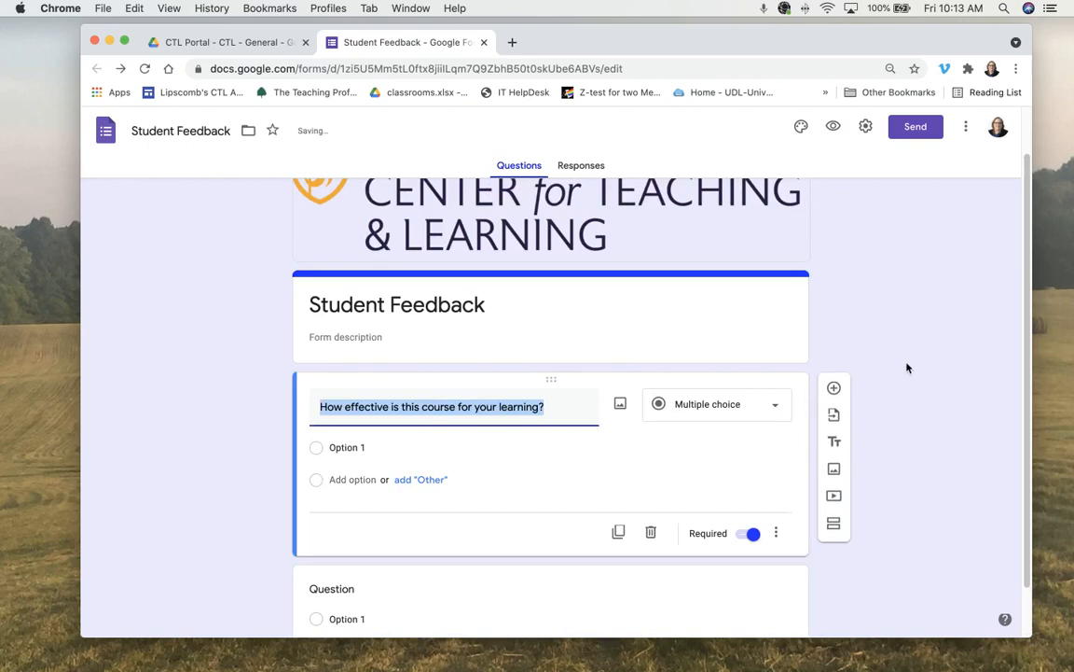
Add a title and description block below the course effectiveness question and delete it again.
{"action": "scroll", "coordinate": [907, 367], "scroll_direction": "down", "scroll_amount": 1}
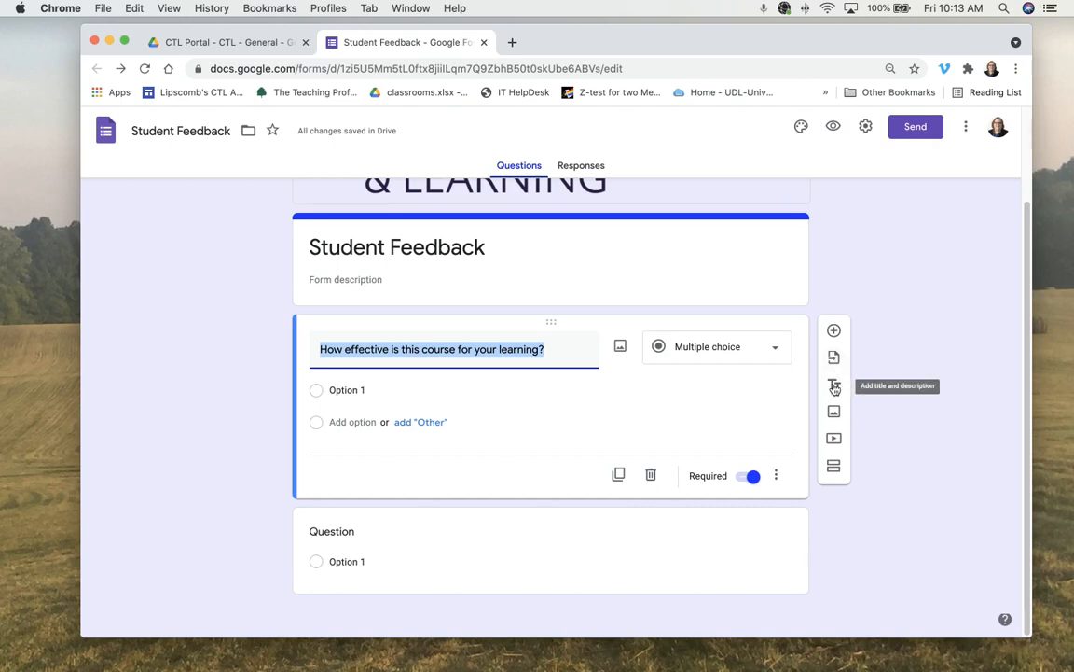
{"action": "left_click", "coordinate": [835, 388]}
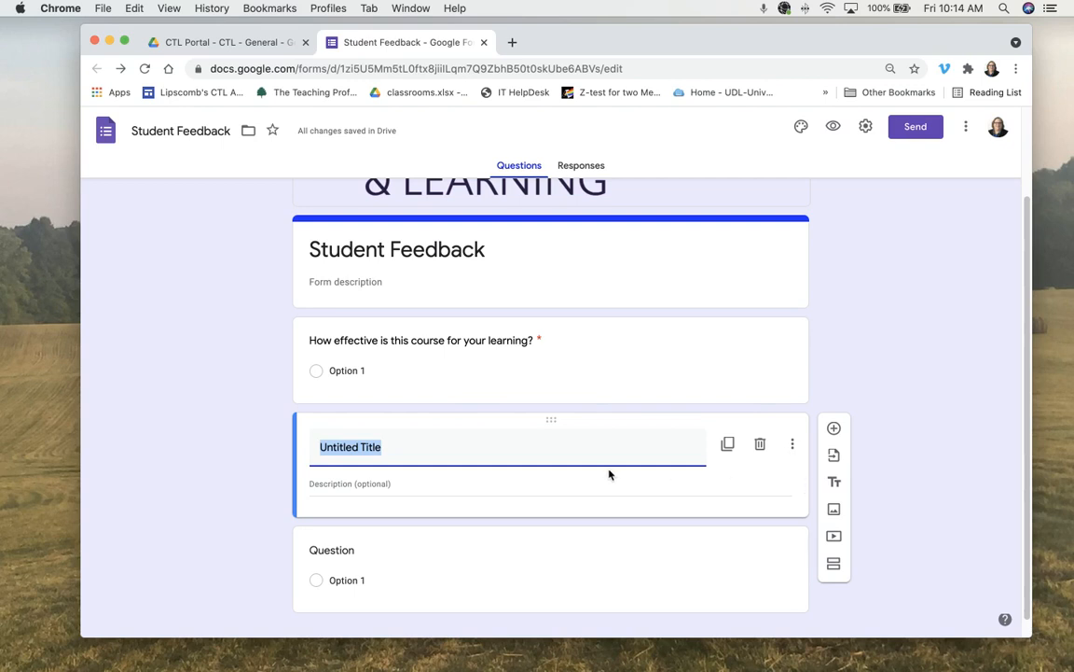
{"action": "left_click", "coordinate": [760, 447]}
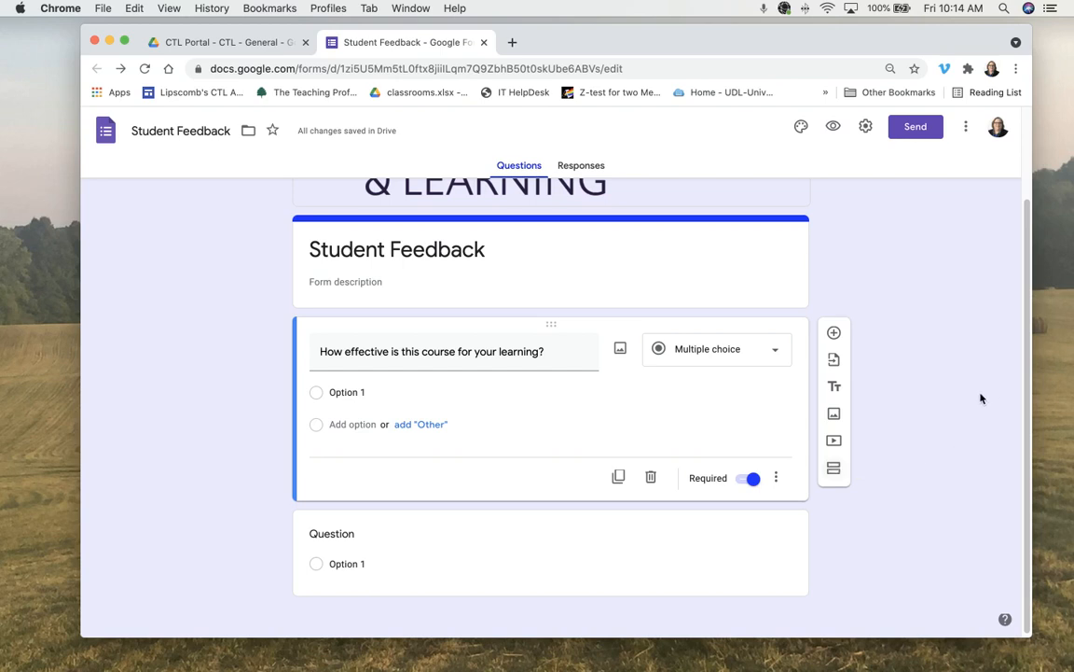
Preview the Student Feedback form as respondents see it and return to editing.
{"action": "scroll", "coordinate": [950, 380], "scroll_direction": "up", "scroll_amount": 3}
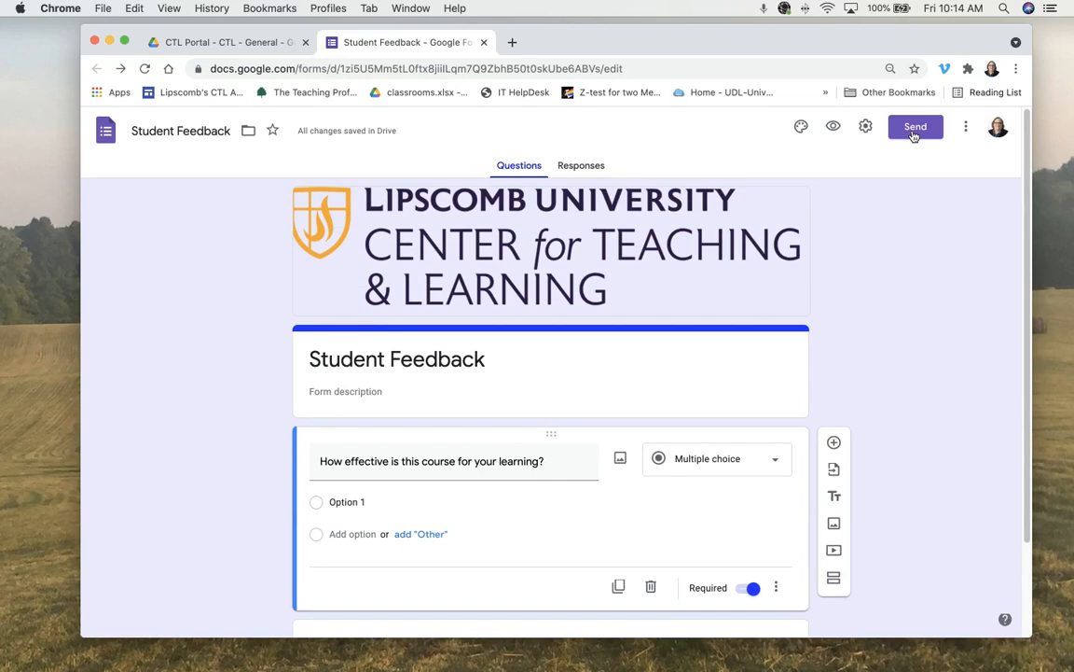
{"action": "left_click", "coordinate": [833, 129]}
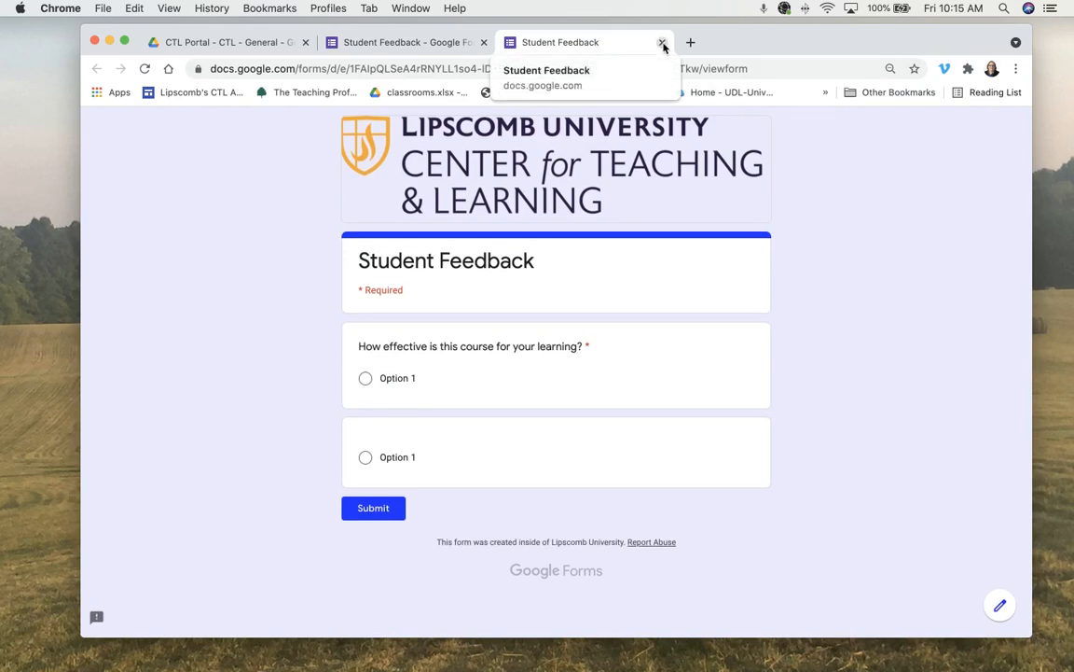
{"action": "left_click", "coordinate": [662, 44]}
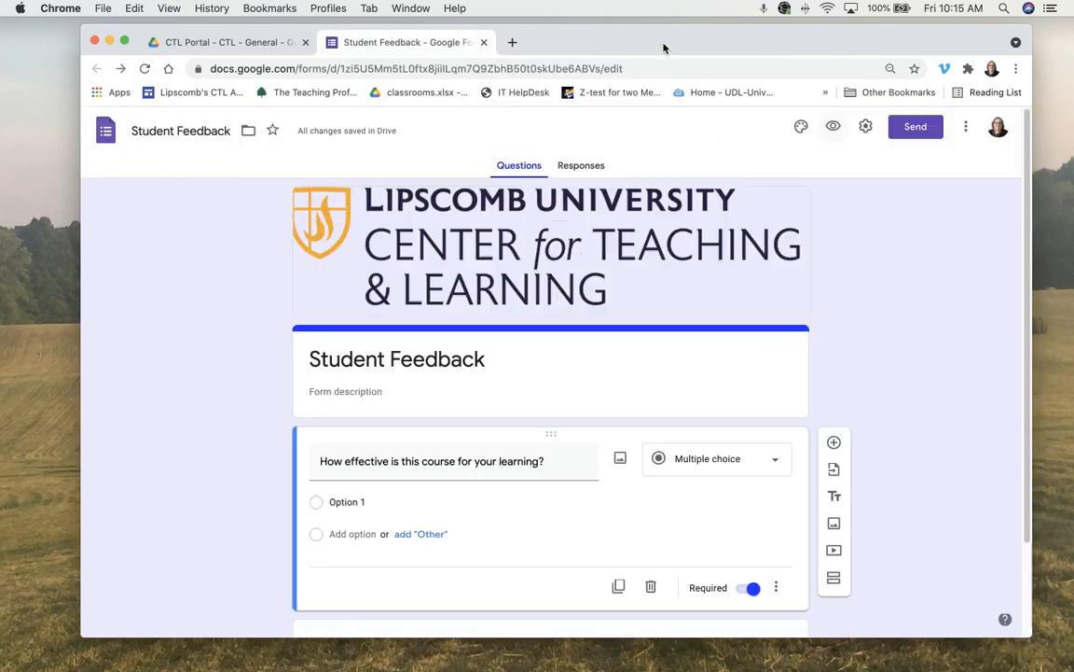
Review the form's email sending fields, trying Collect emails and Include form in email without keeping either option.
{"action": "left_click", "coordinate": [927, 135]}
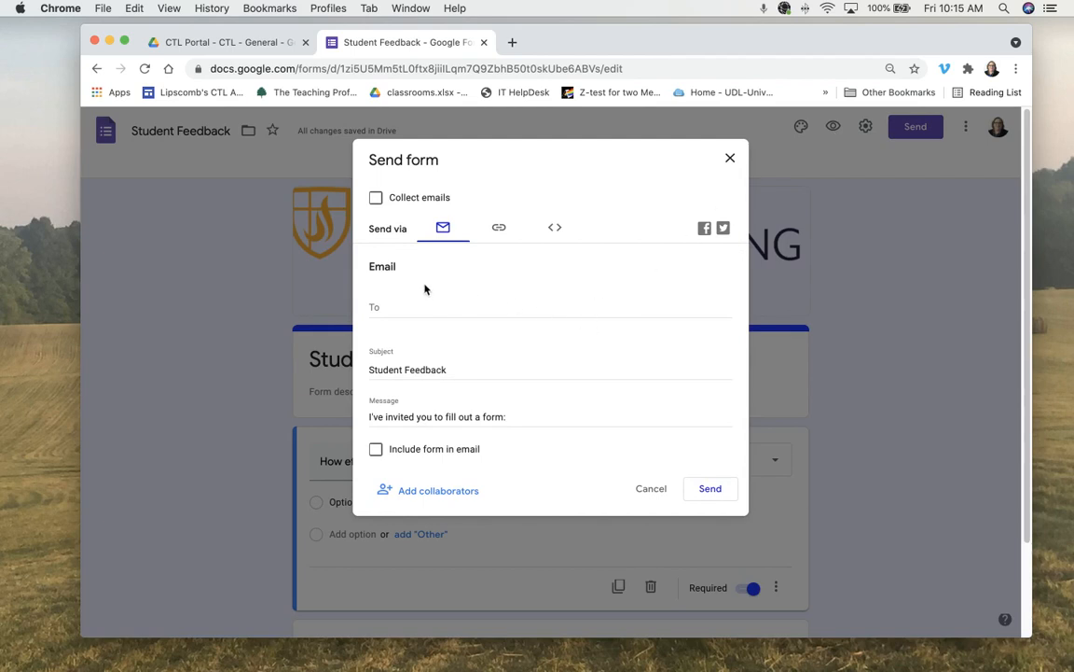
{"action": "left_click", "coordinate": [377, 200]}
{"action": "left_click", "coordinate": [391, 201]}
{"action": "left_click", "coordinate": [403, 303]}
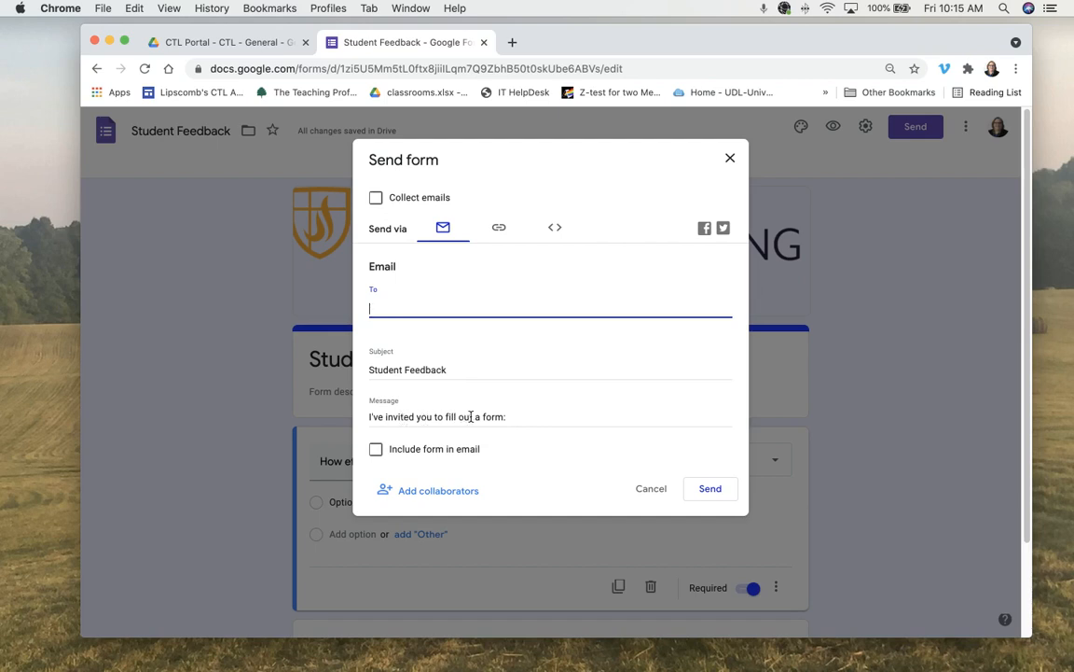
{"action": "left_click", "coordinate": [520, 417]}
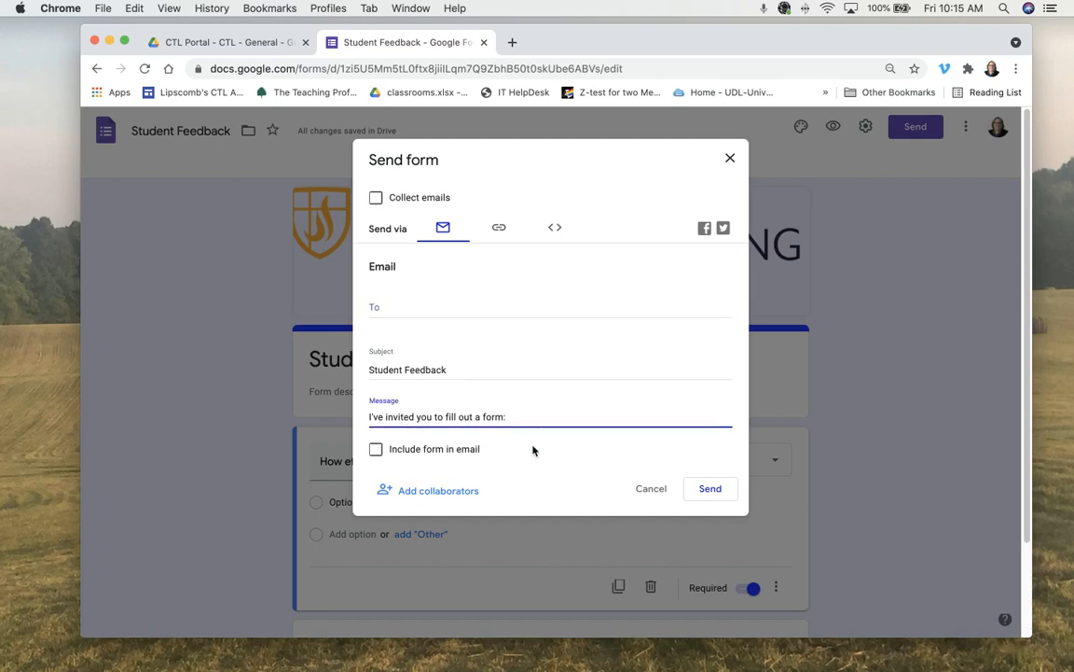
{"action": "left_click", "coordinate": [532, 451]}
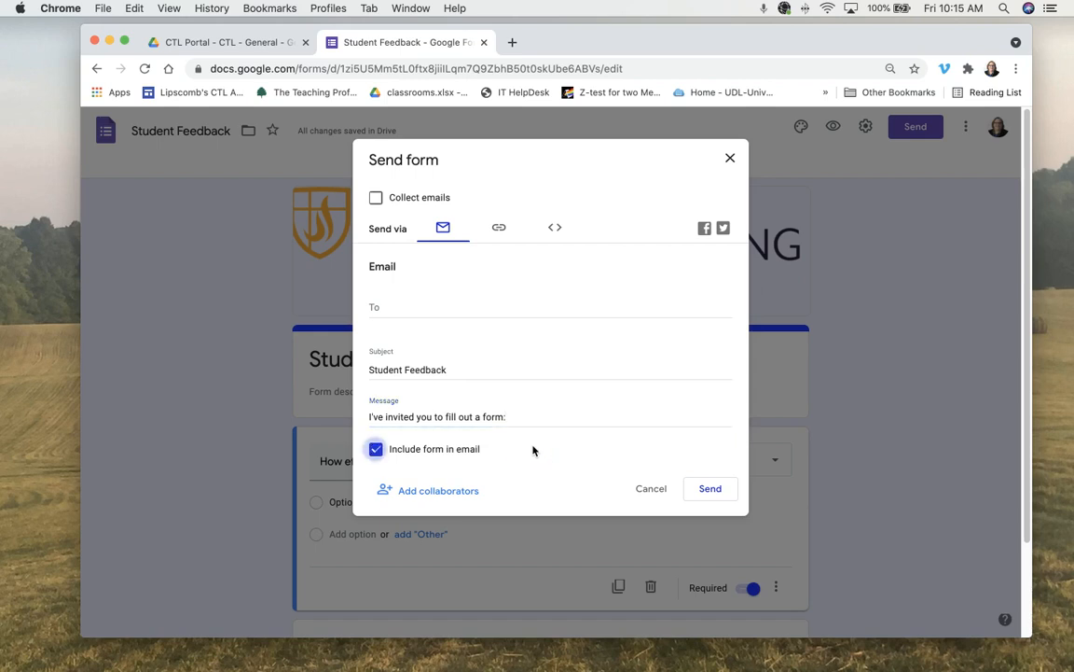
{"action": "left_click", "coordinate": [376, 452]}
Examine the form's shareable link and embed HTML code, and close the send dialog without sending.
{"action": "left_click", "coordinate": [499, 231]}
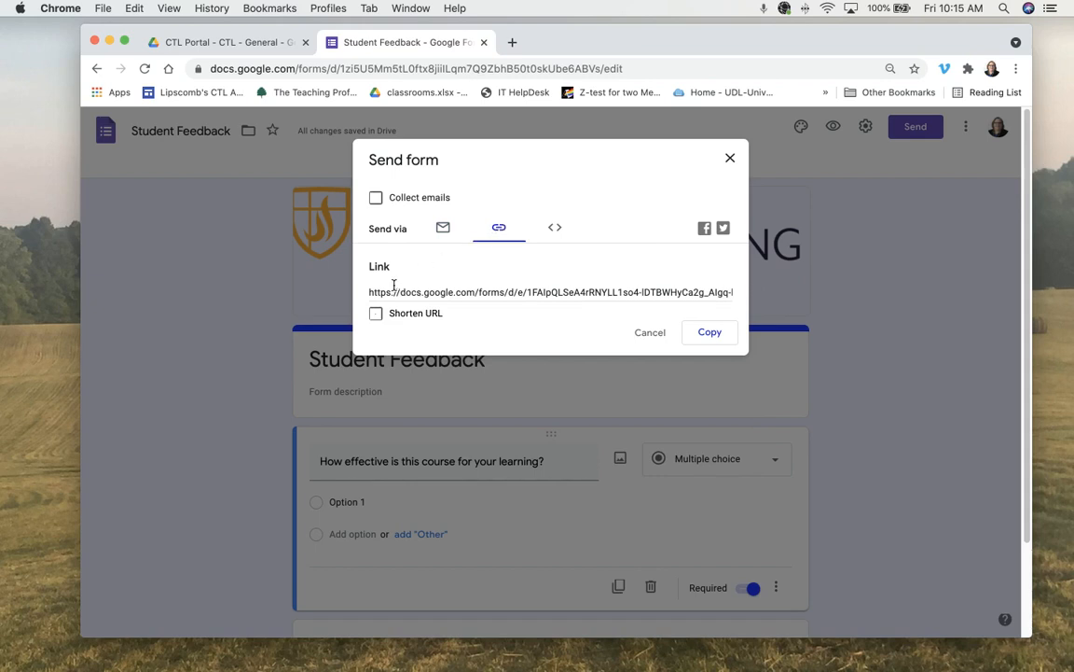
{"action": "left_click", "coordinate": [487, 292]}
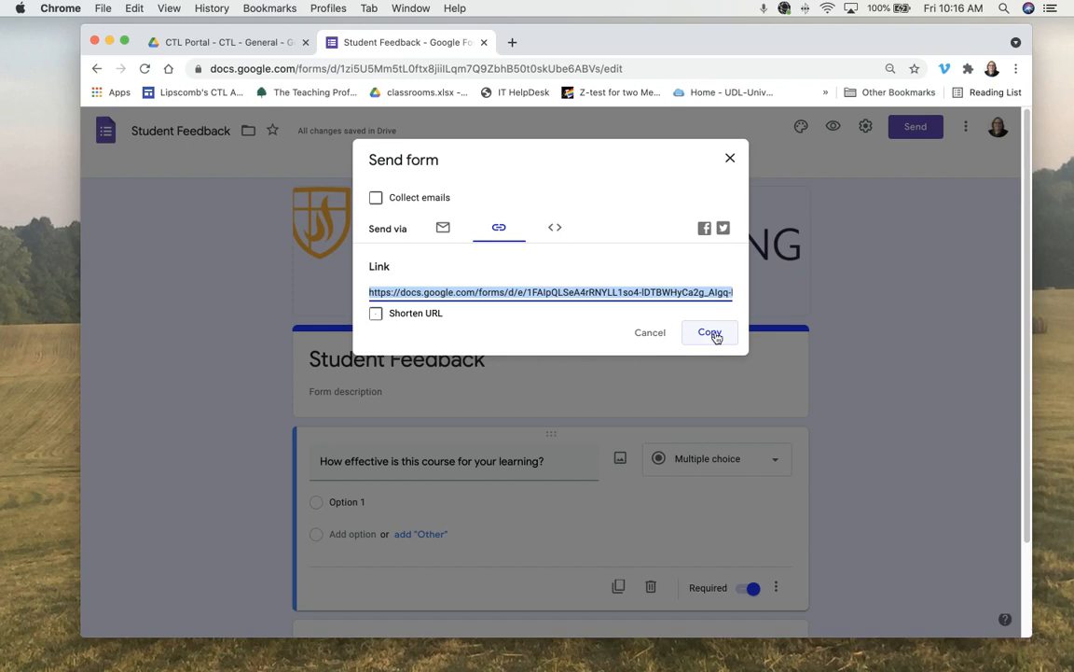
{"action": "left_click", "coordinate": [561, 232]}
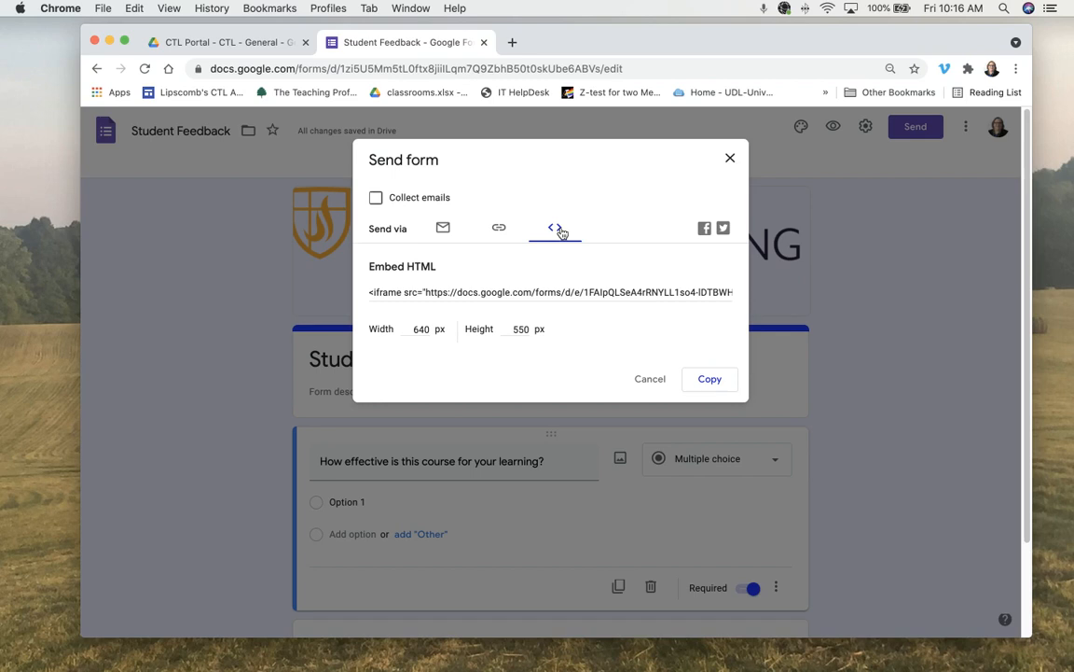
{"action": "left_click", "coordinate": [543, 290]}
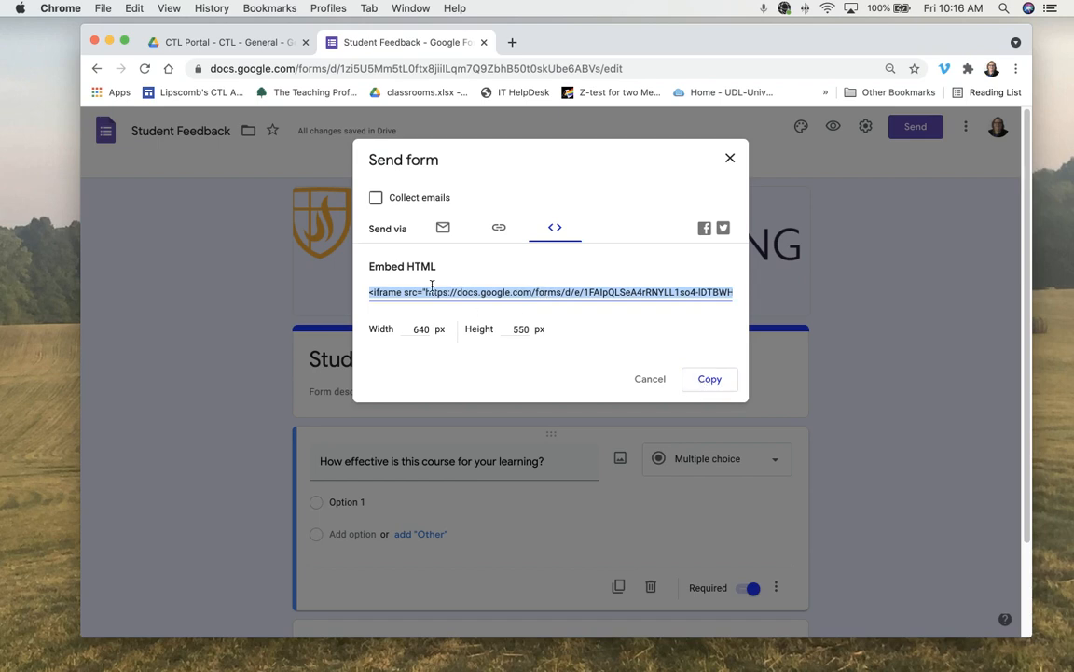
{"action": "left_click", "coordinate": [500, 230]}
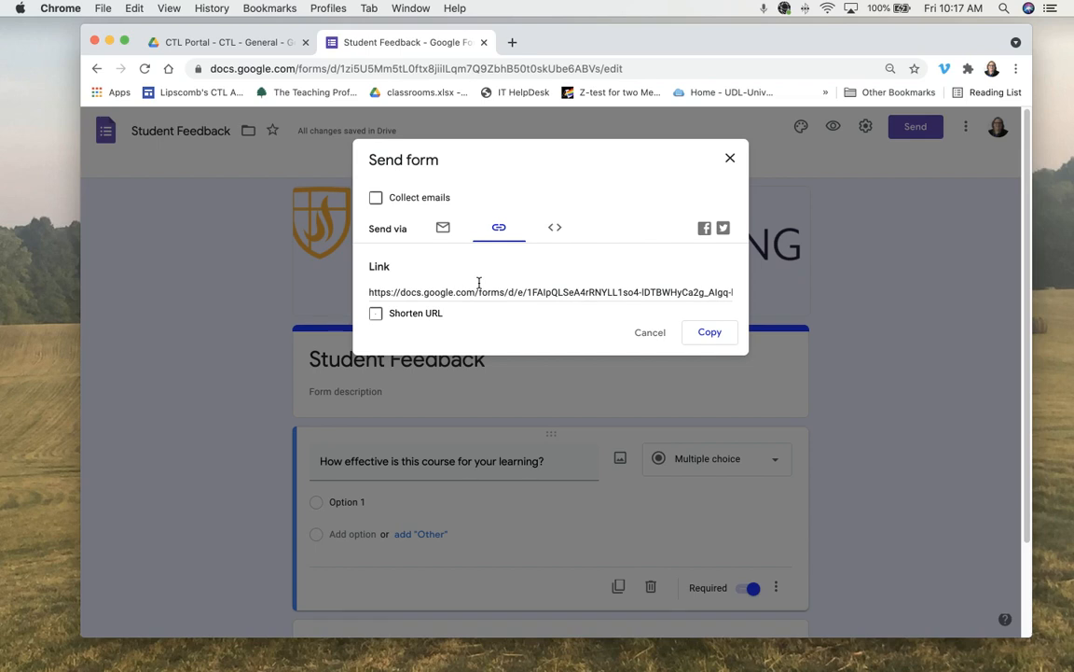
{"action": "key", "text": "Escape"}
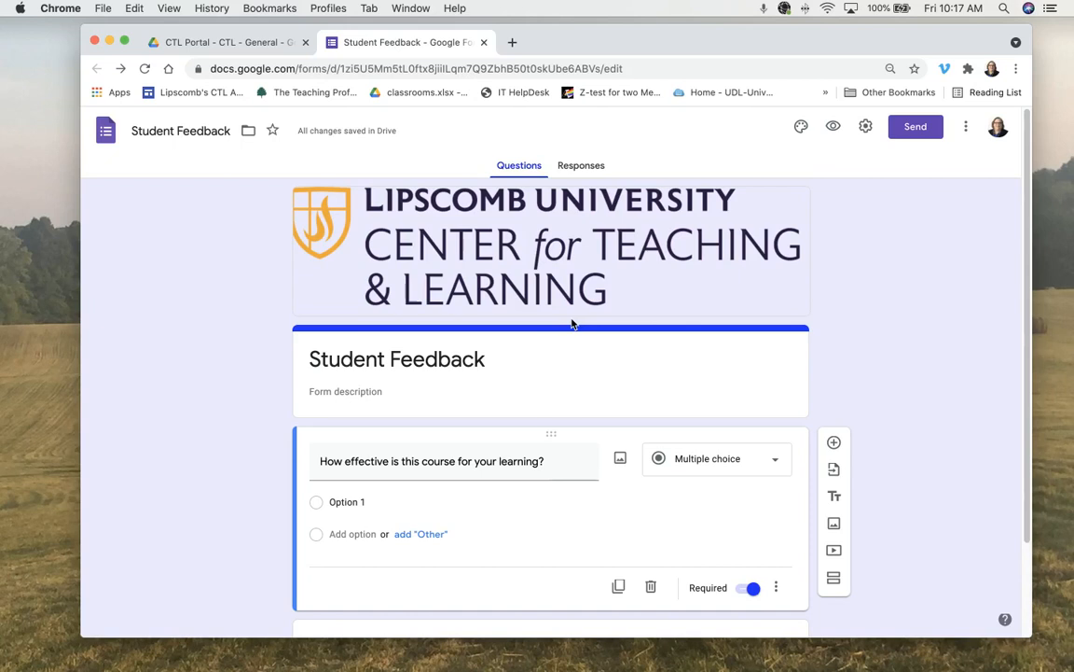